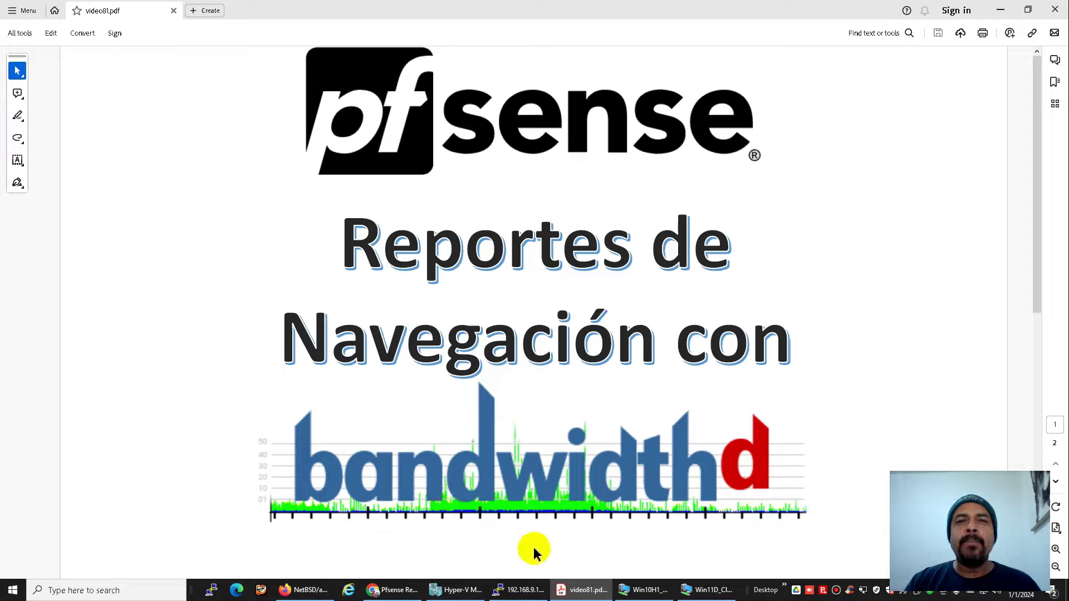
Step: Switch to Chrome and check the version information on the pfSense dashboard
left_click(391, 590)
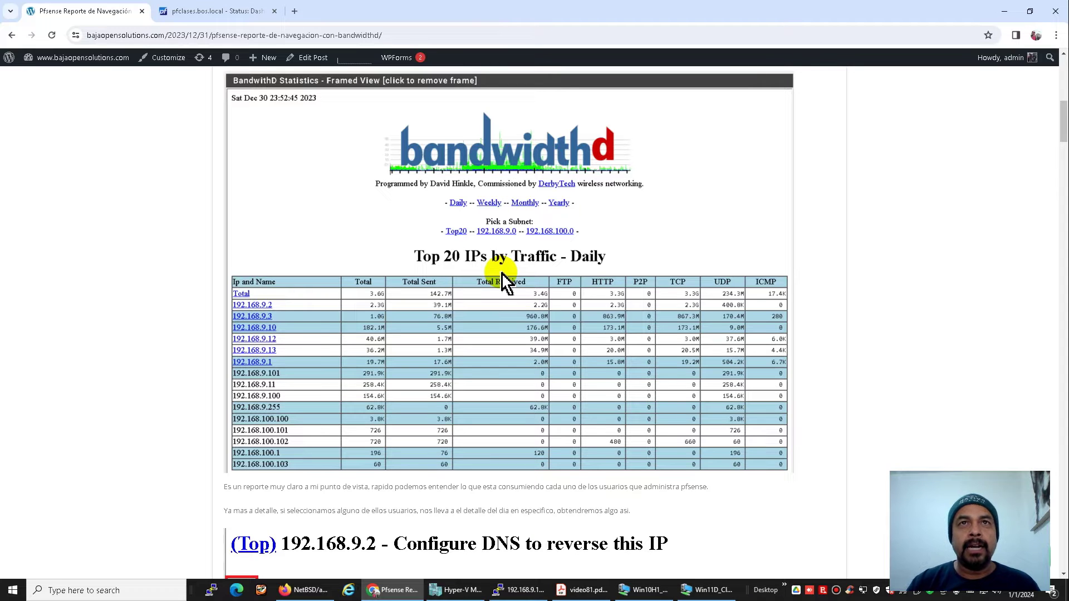
left_click(217, 12)
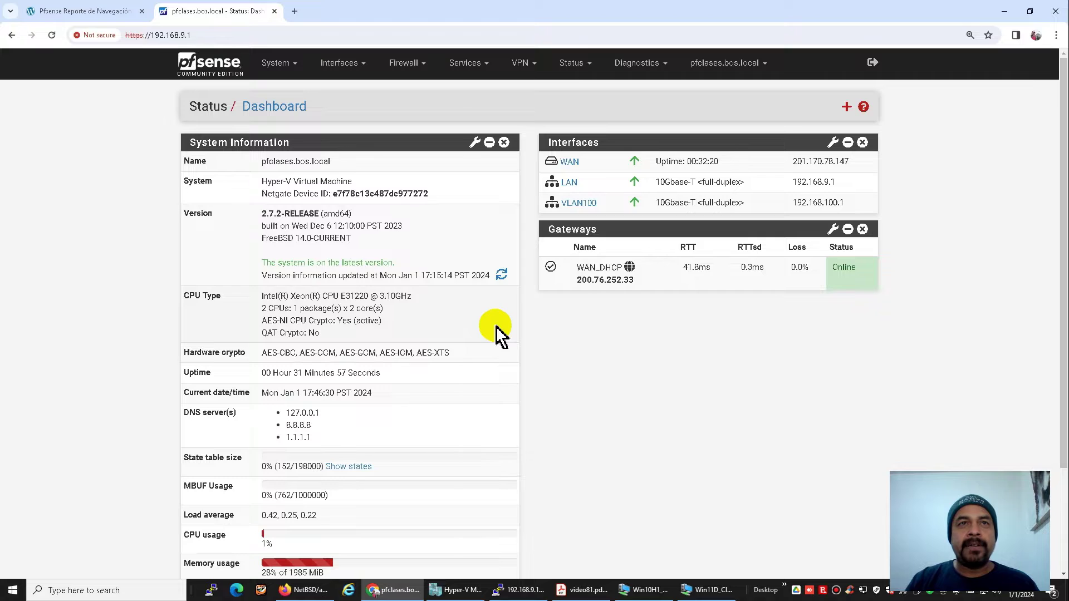
left_click_drag(261, 213, 317, 213)
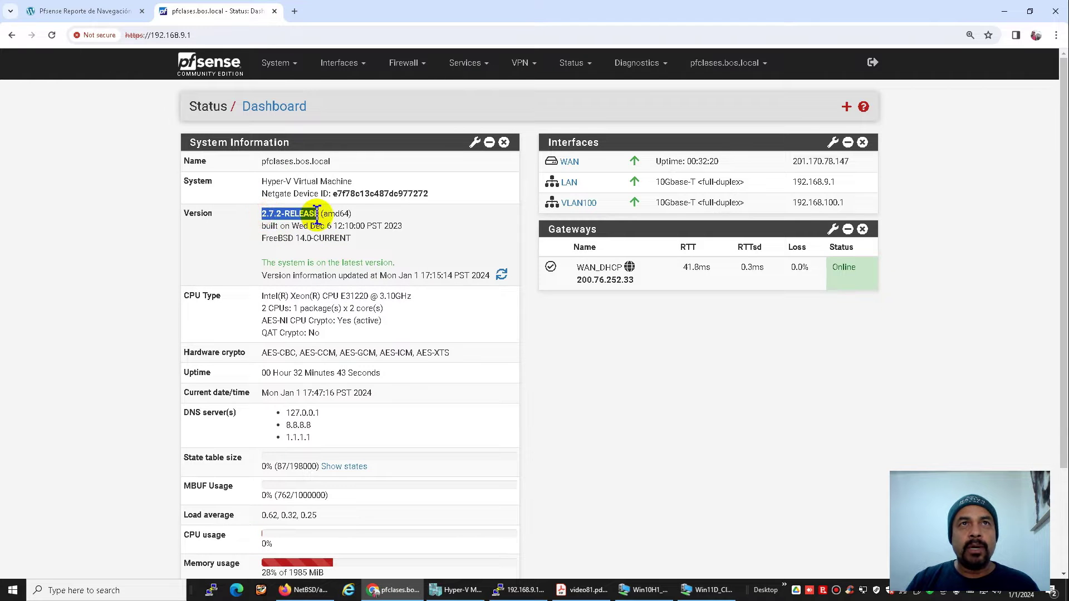
left_click(304, 213)
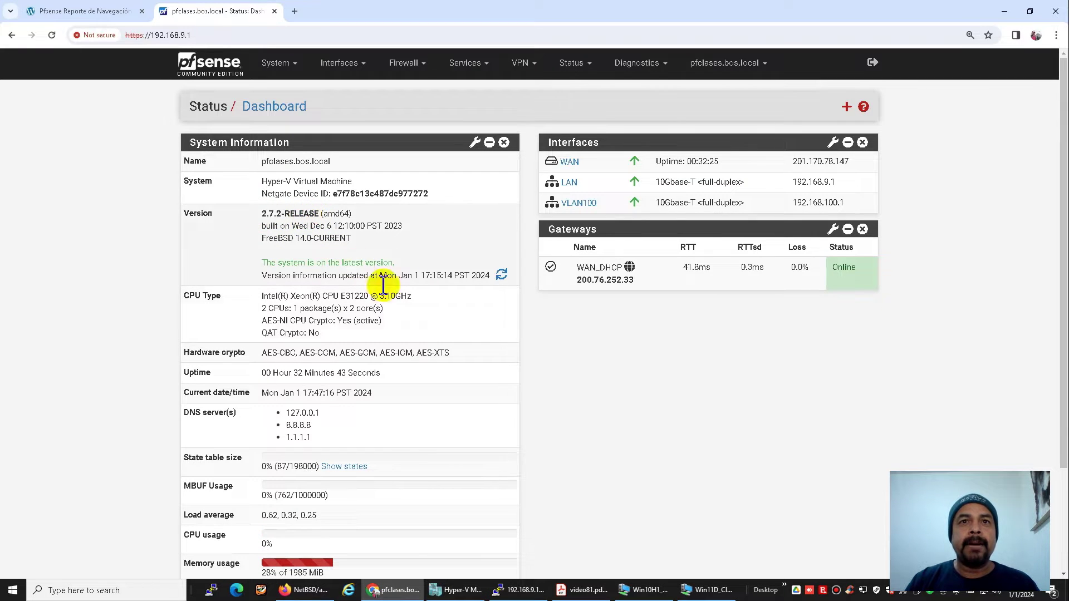
Step: Switch to video81.pdf and review the network diagram's LAN addressing alongside the Cliente1 and Cliente2 virtual machines
left_click(584, 590)
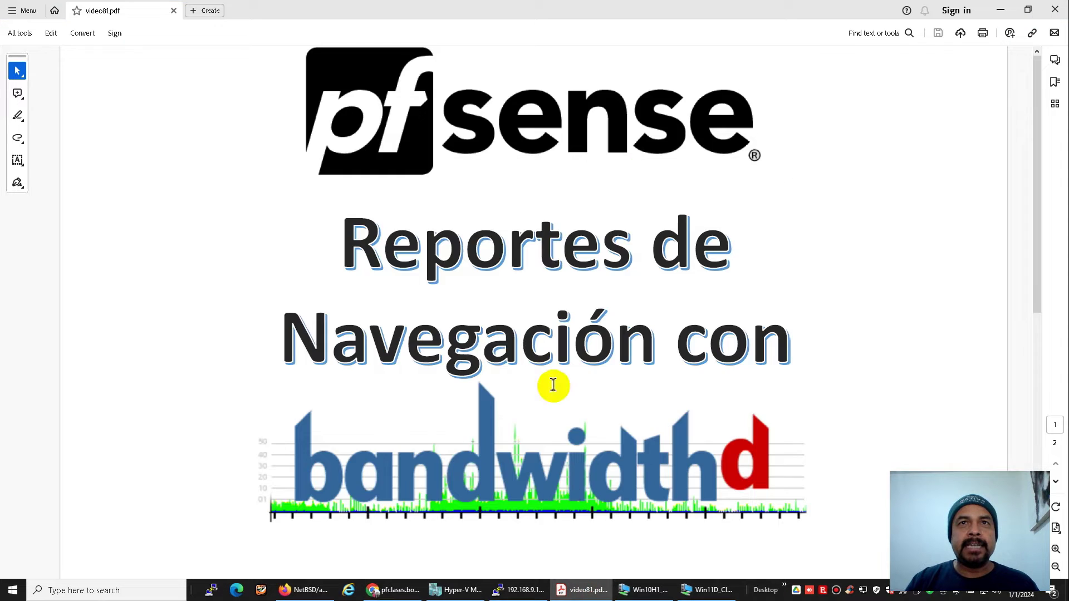
scroll(552, 383, "down", 1)
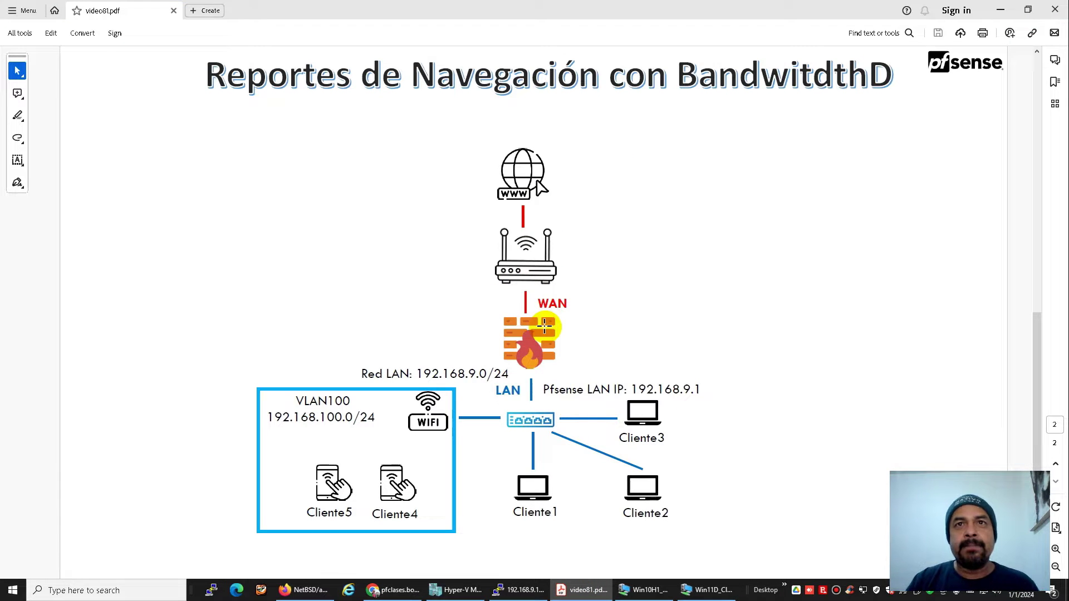
double_click(512, 390)
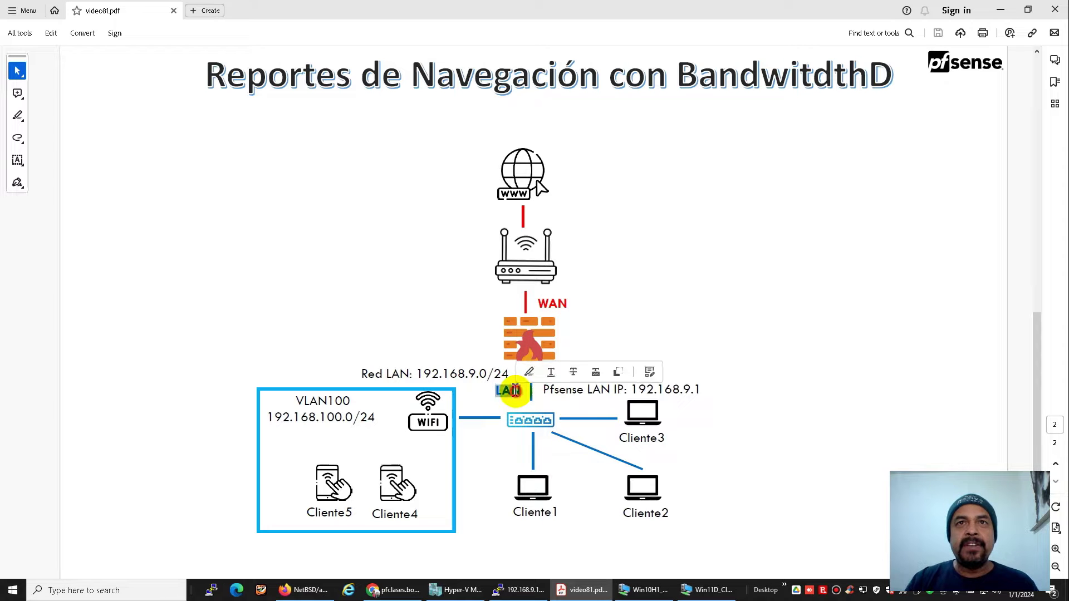
left_click_drag(419, 373, 483, 380)
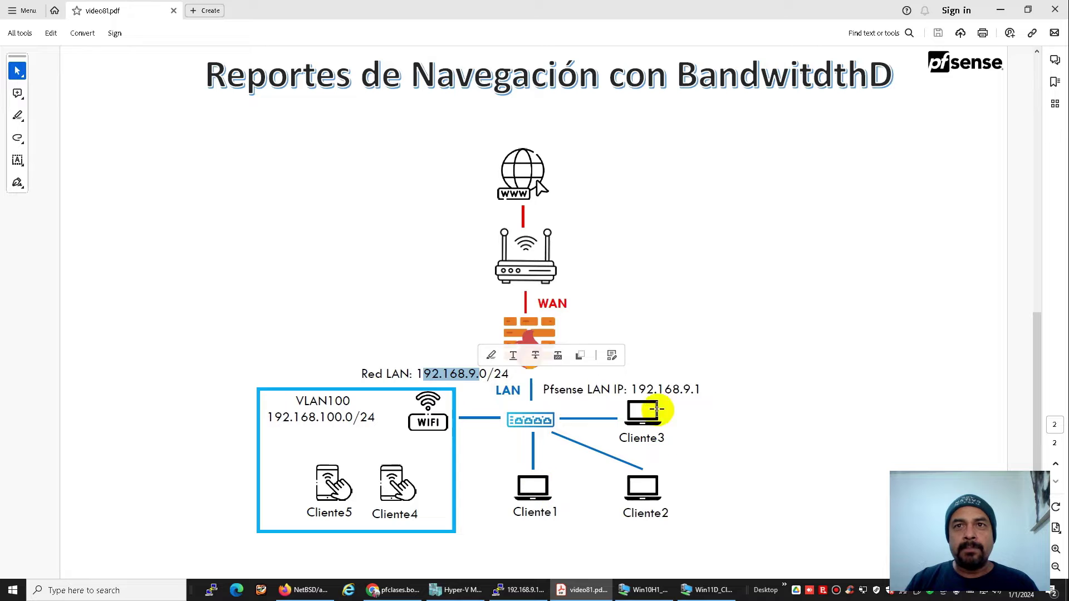
left_click(646, 588)
left_click(705, 588)
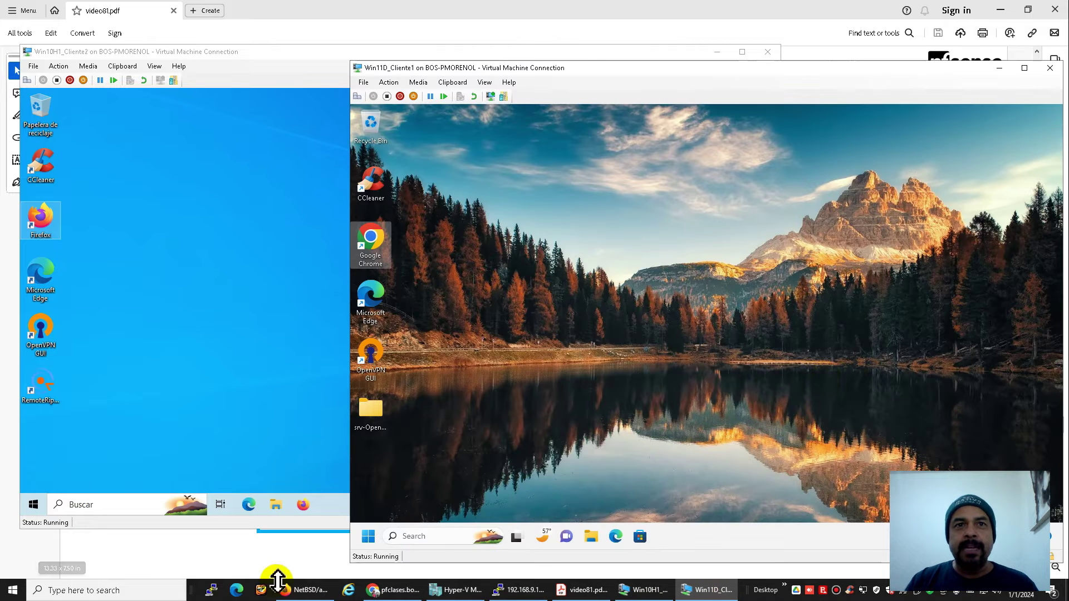
left_click(582, 590)
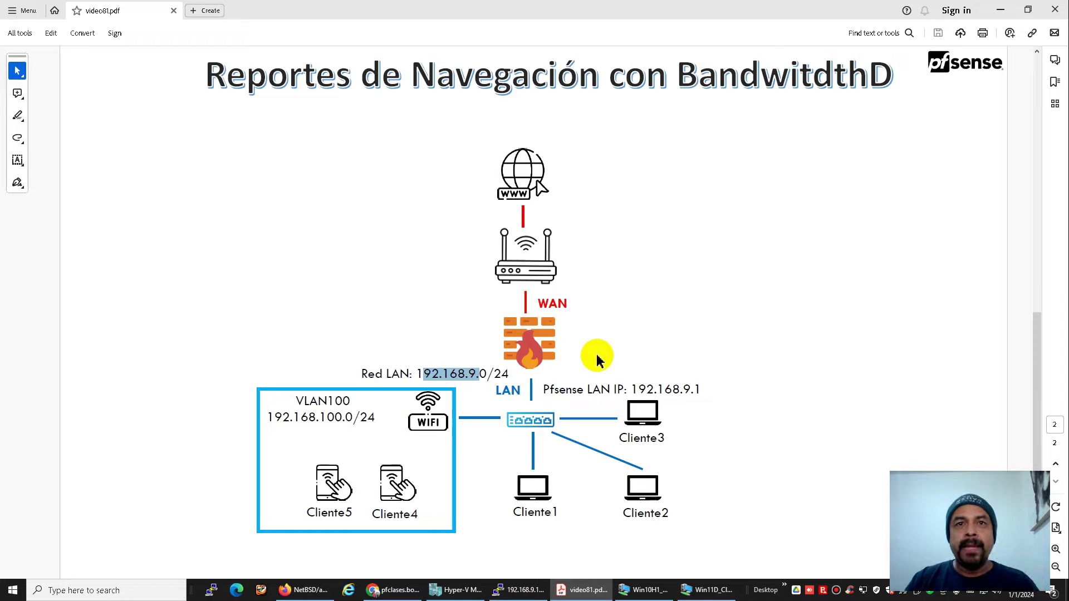
Step: Return to pfSense in Chrome, install the bandwidthd package from the available packages, and review the installation log's closing notice
left_click(401, 593)
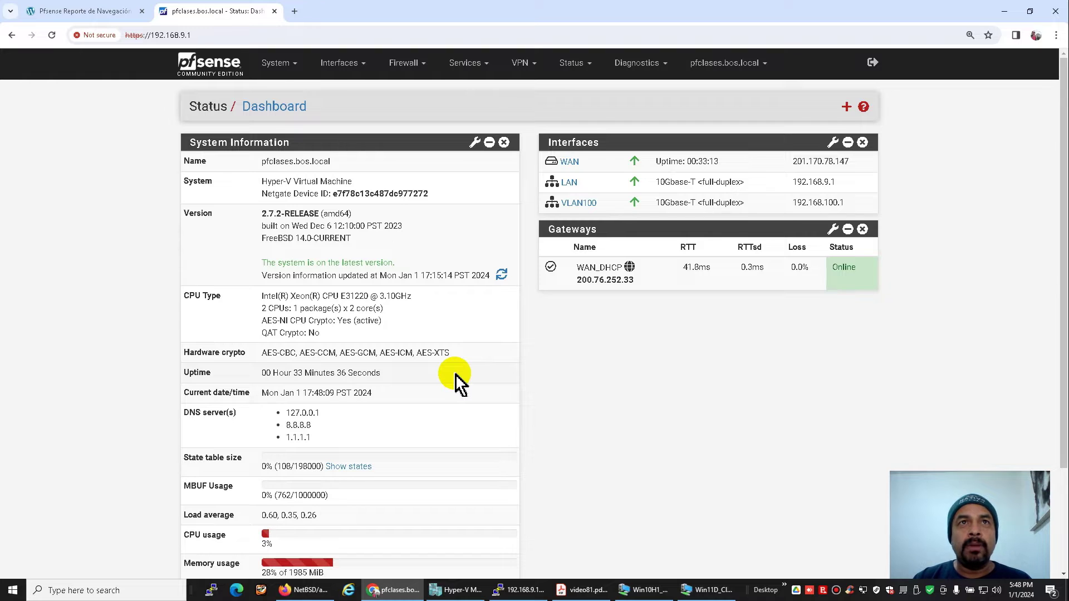
left_click(280, 63)
left_click(298, 164)
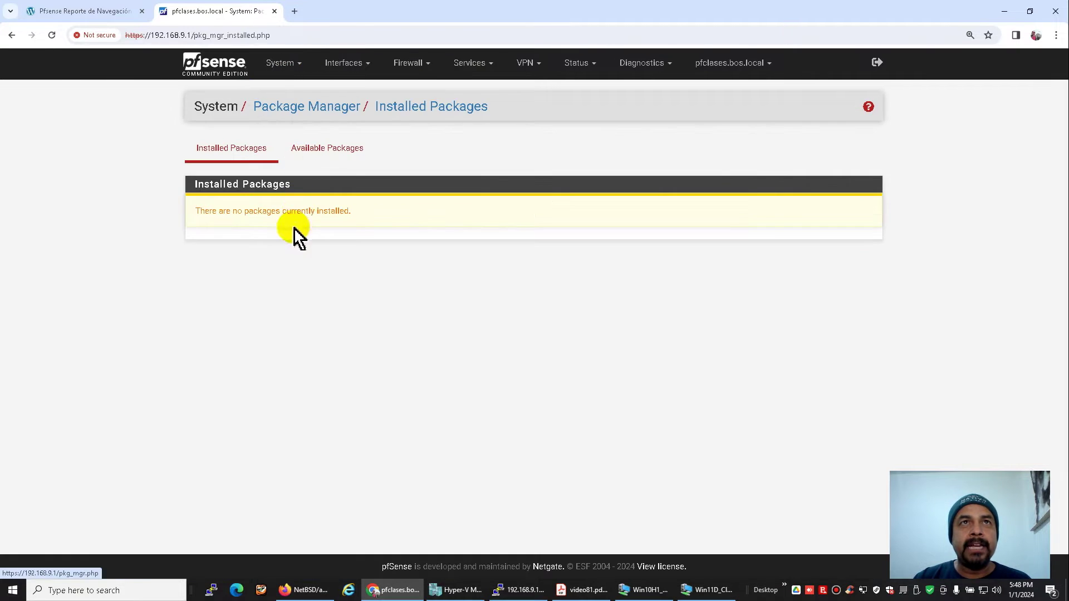
left_click(345, 149)
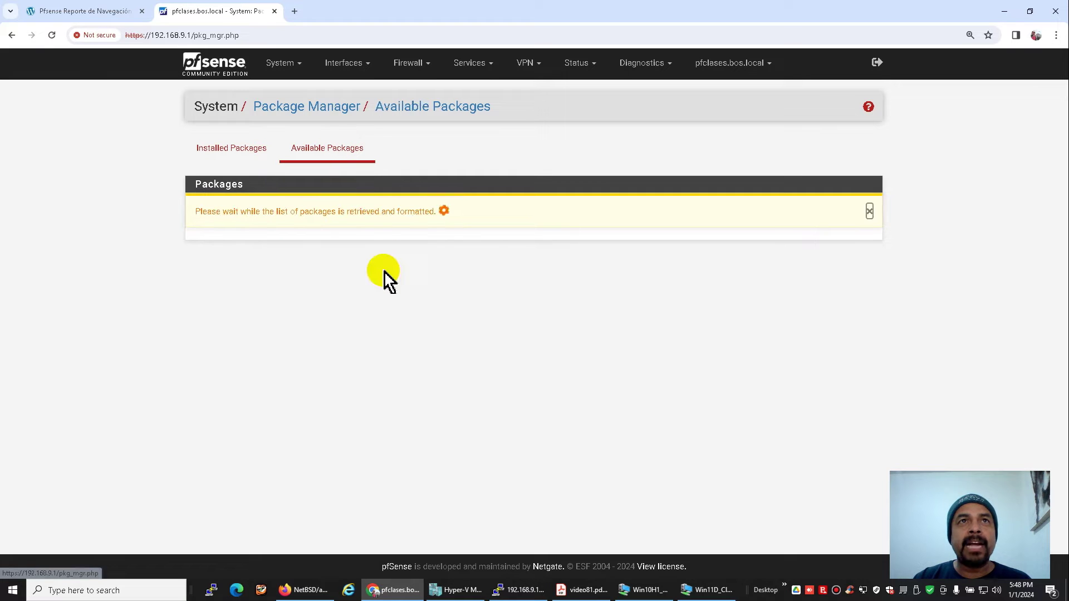
scroll(469, 288, "down", 5)
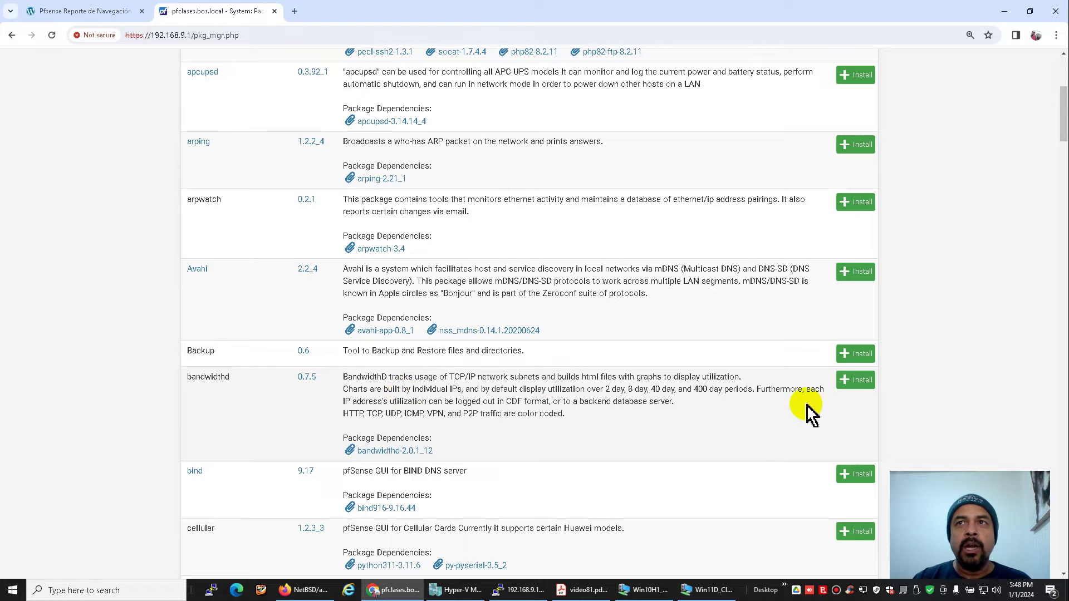
left_click(855, 386)
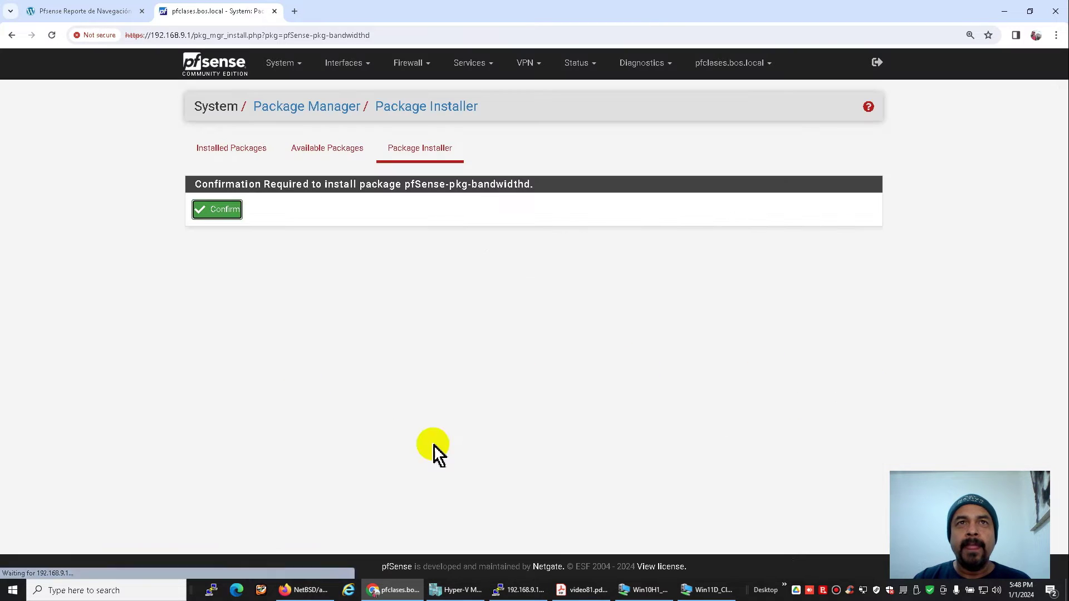
left_click(228, 216)
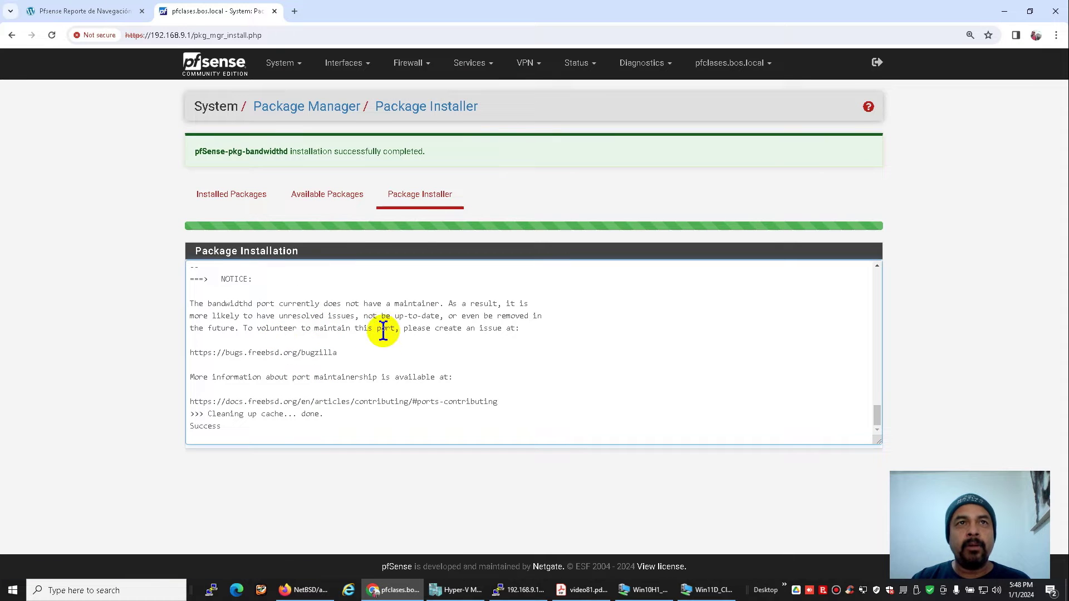
double_click(210, 426)
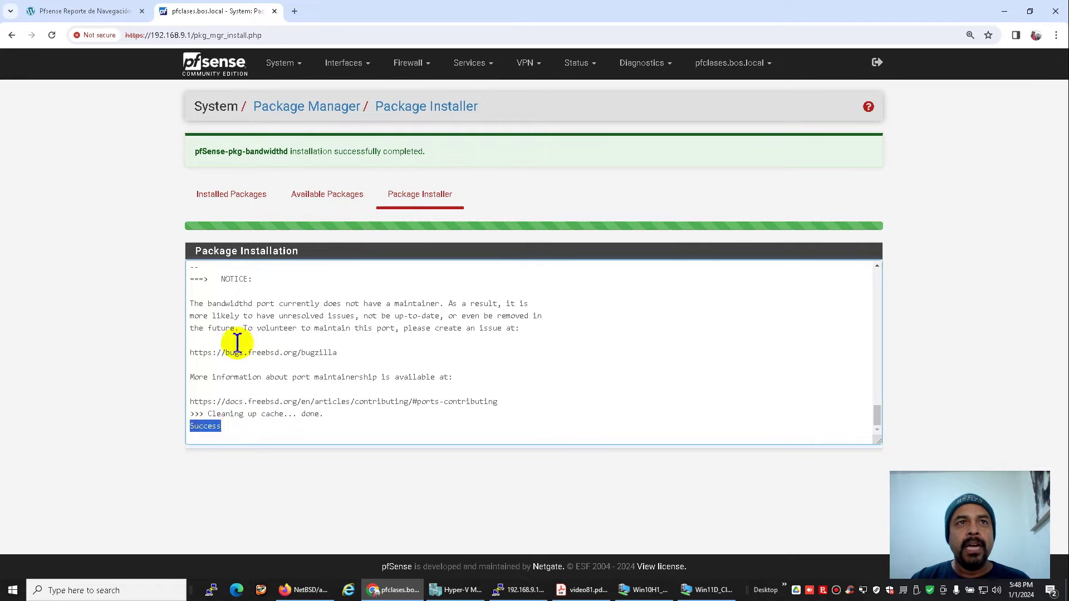
left_click_drag(191, 305, 430, 304)
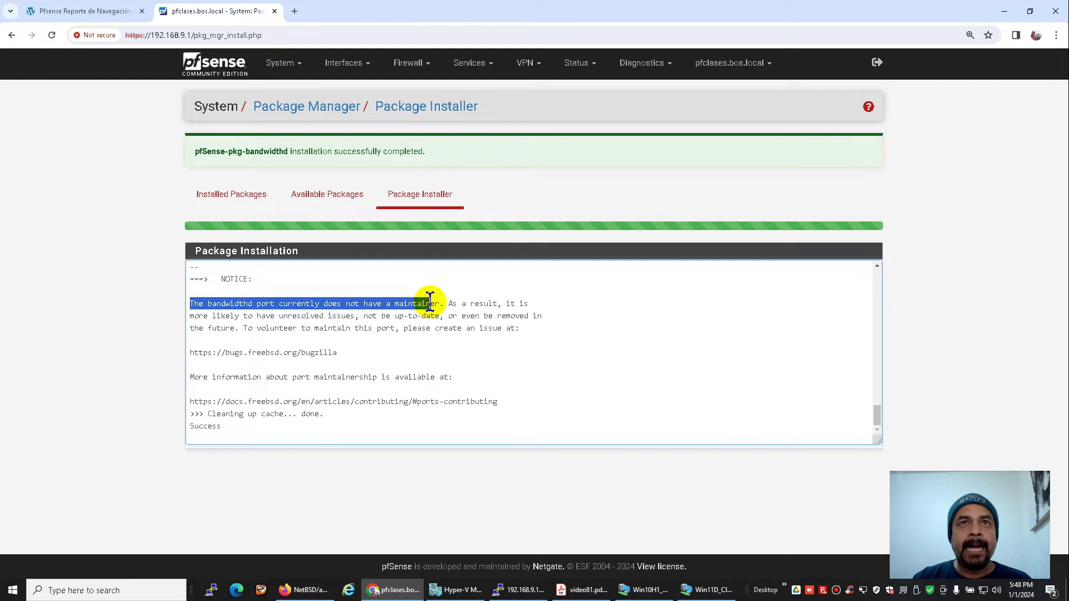
left_click(376, 315)
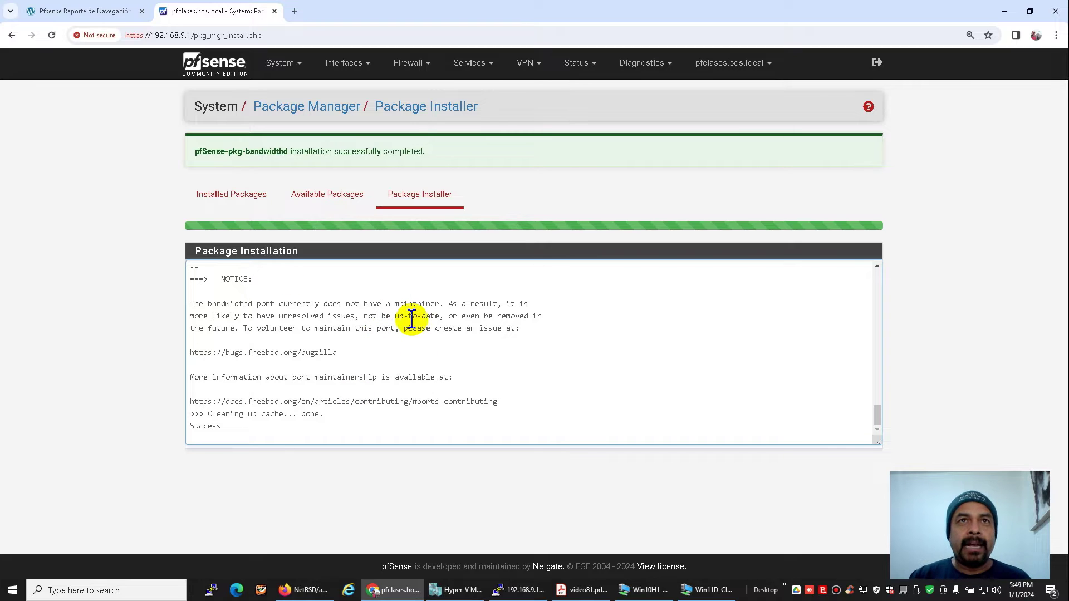
Step: Open the BandwidthD service settings and read the note about PPPoE interfaces under the statistics subnets
left_click(471, 65)
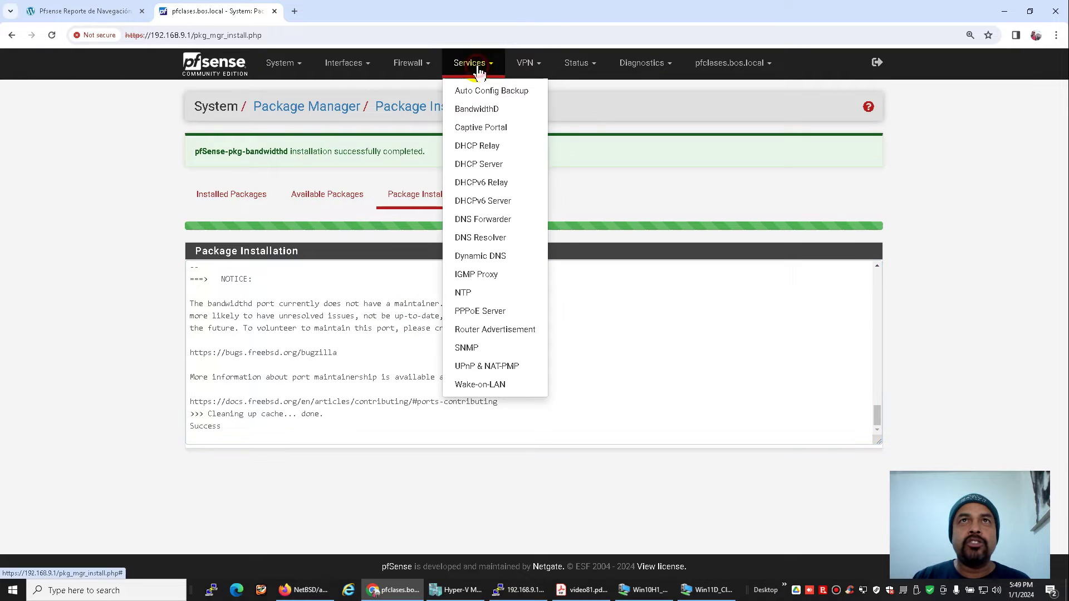
left_click(482, 110)
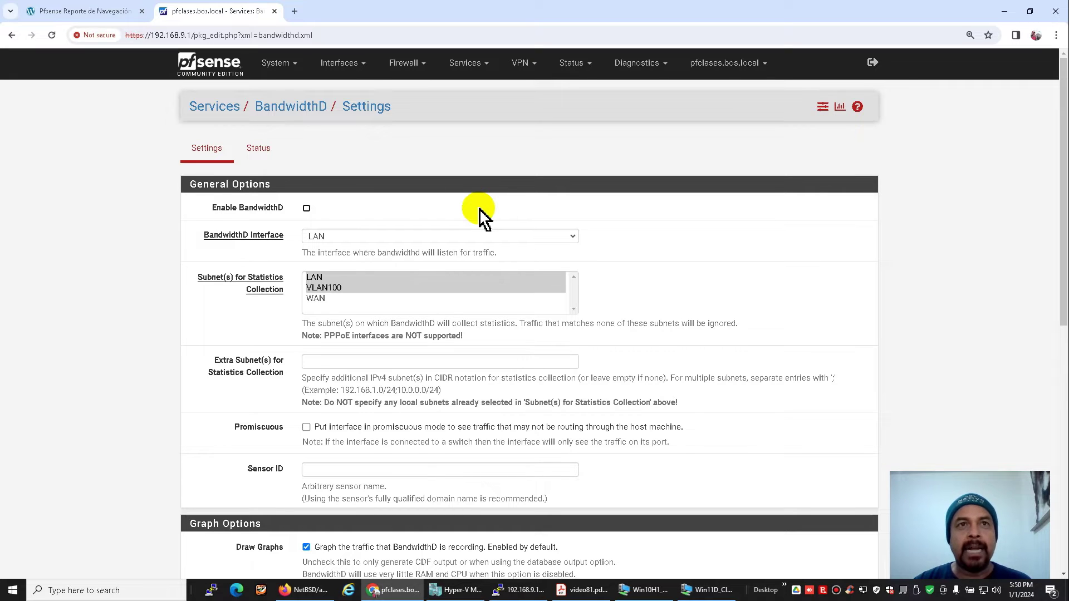
double_click(332, 335)
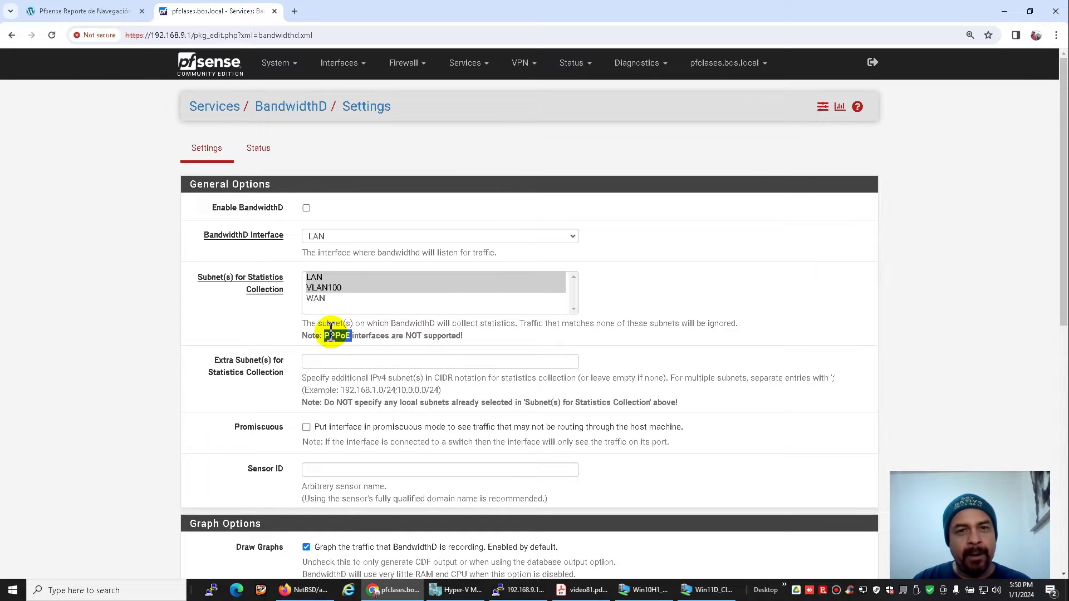
left_click(357, 335)
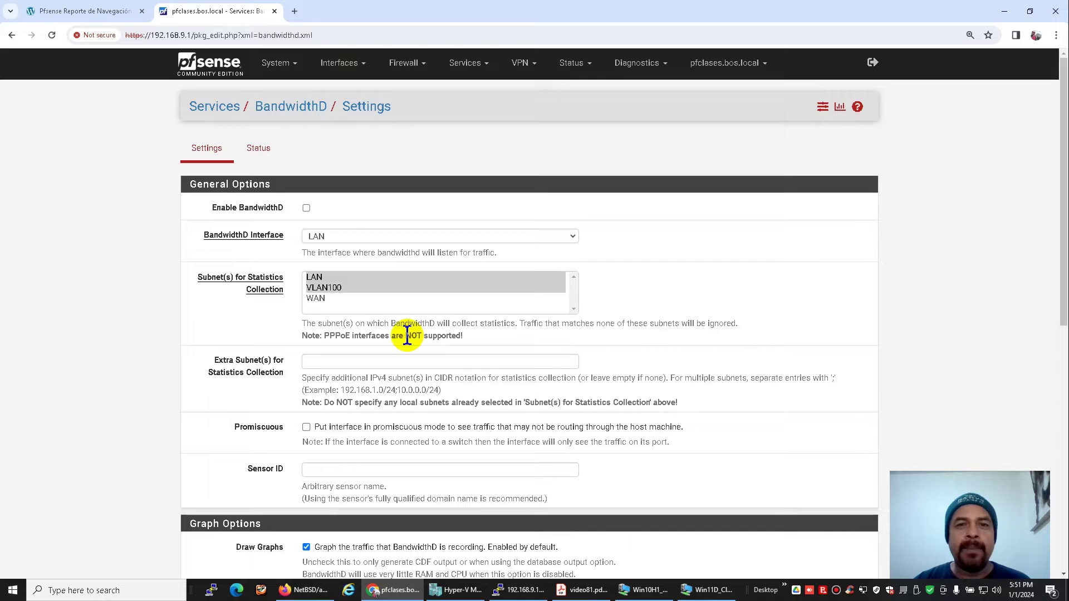
Step: Review the introduction and sample daily traffic report in the blog article on pfSense navigation reports with BandwidthD
left_click(112, 11)
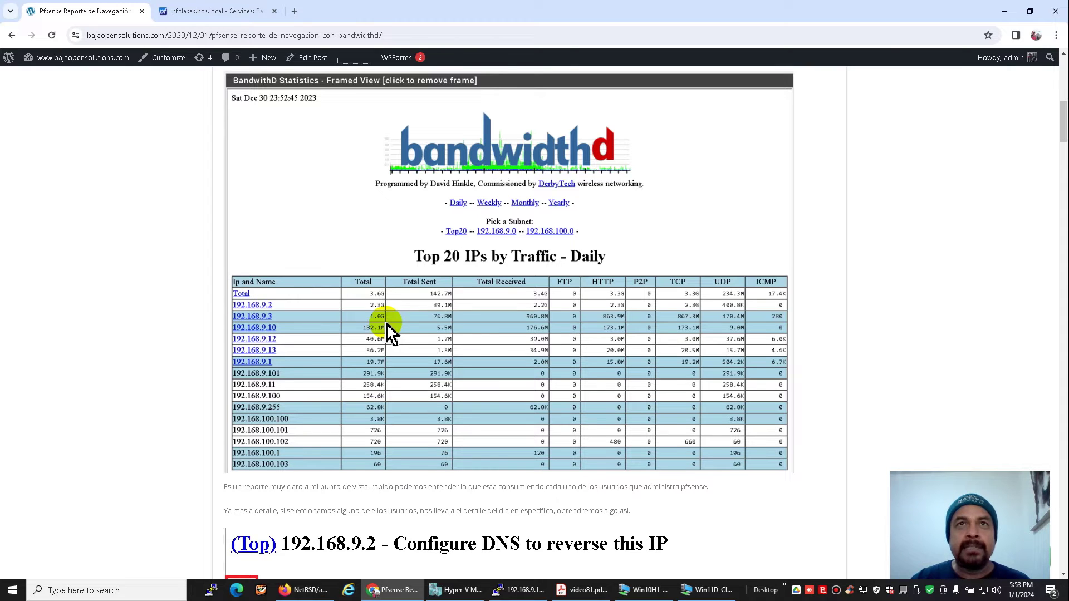
scroll(386, 323, "up", 3)
scroll(386, 323, "down", 2)
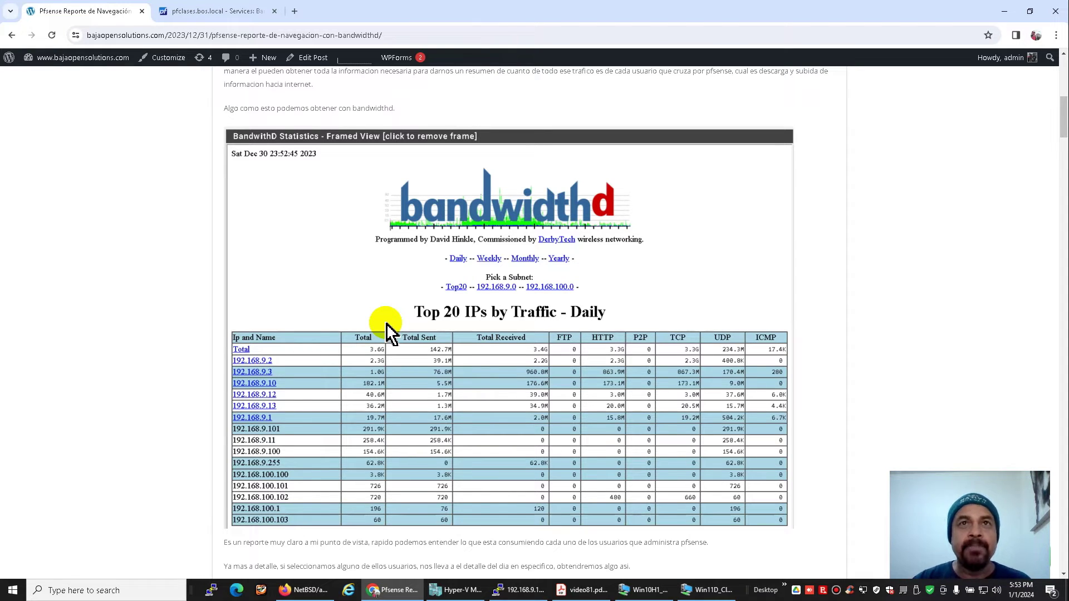
scroll(387, 331, "up", 6)
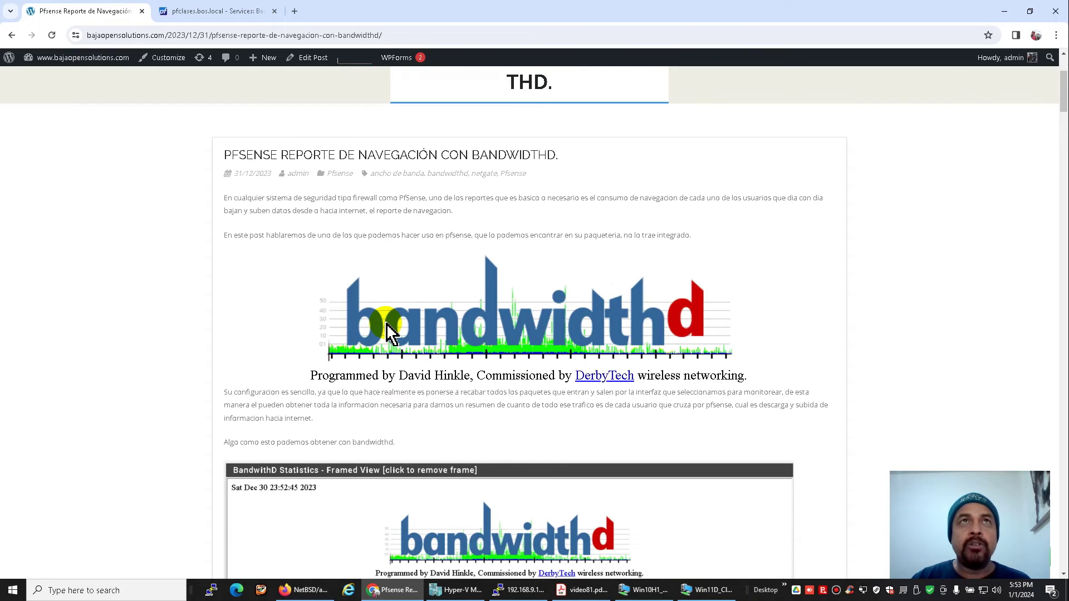
Step: Enable BandwidthD in the pfSense service settings and select the LAN and VLAN100 subnets for statistics collection
left_click(200, 11)
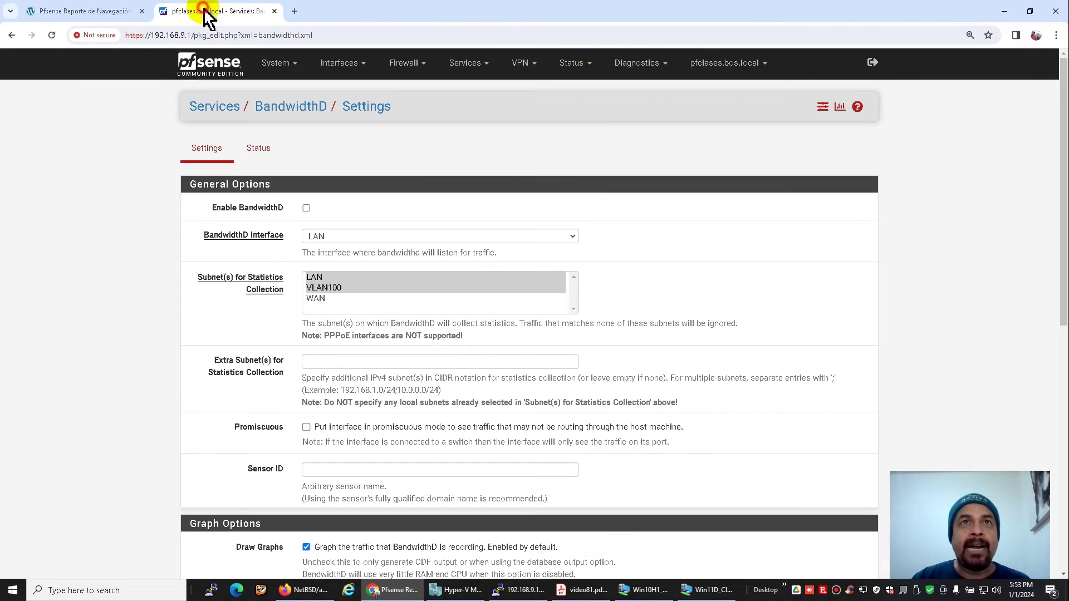
left_click(306, 209)
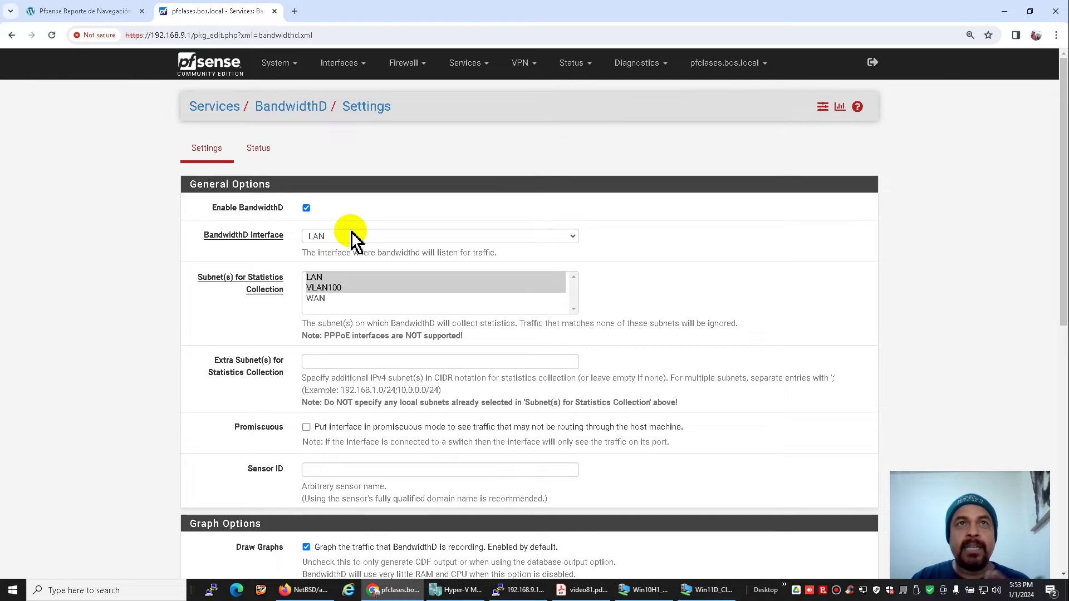
left_click(360, 278)
left_click(365, 288, "ctrl")
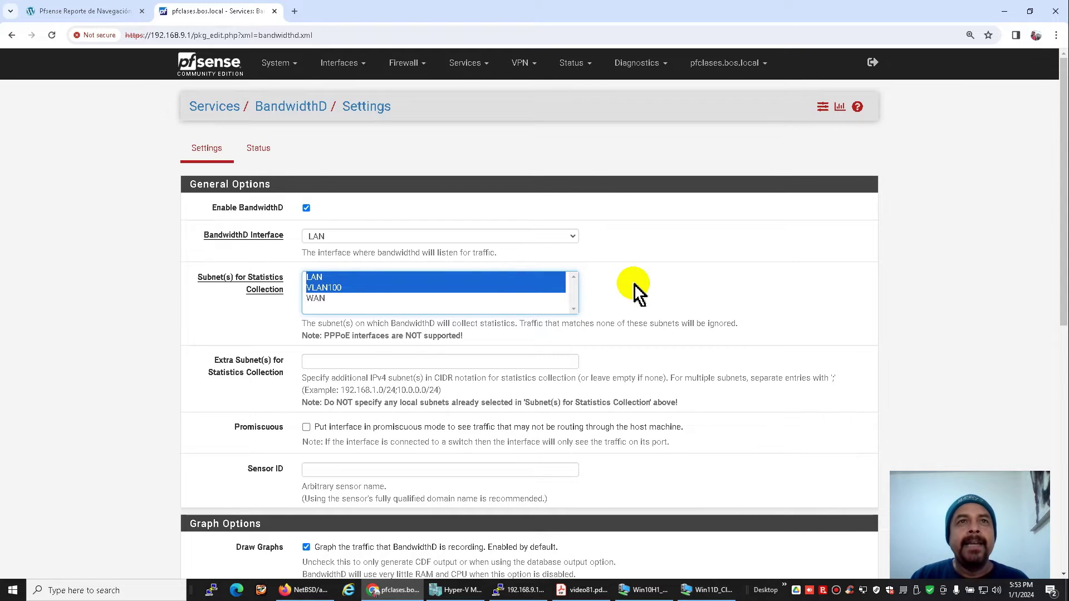
Step: Enable logging data to CDF files and reading back the CDF files on startup in BandwidthD's graph options
scroll(638, 288, "down", 2)
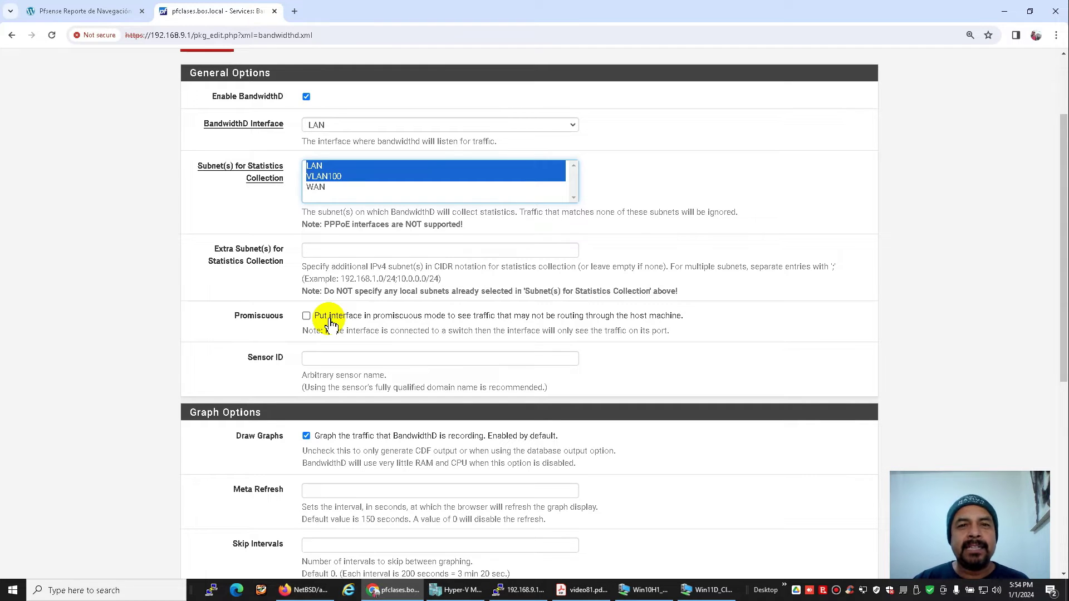
scroll(198, 362, "down", 2)
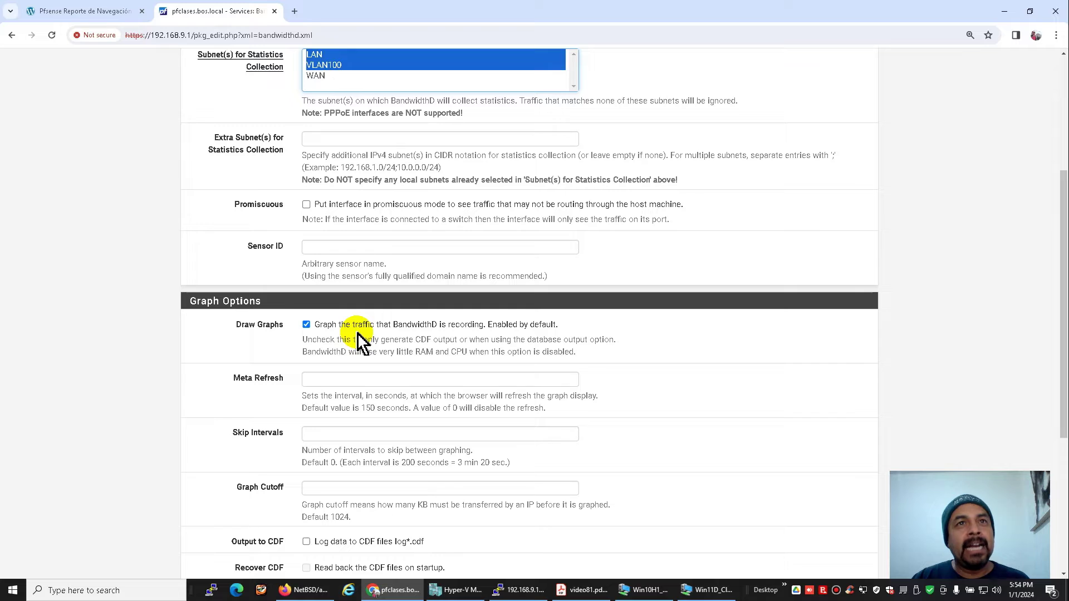
scroll(360, 340, "down", 1)
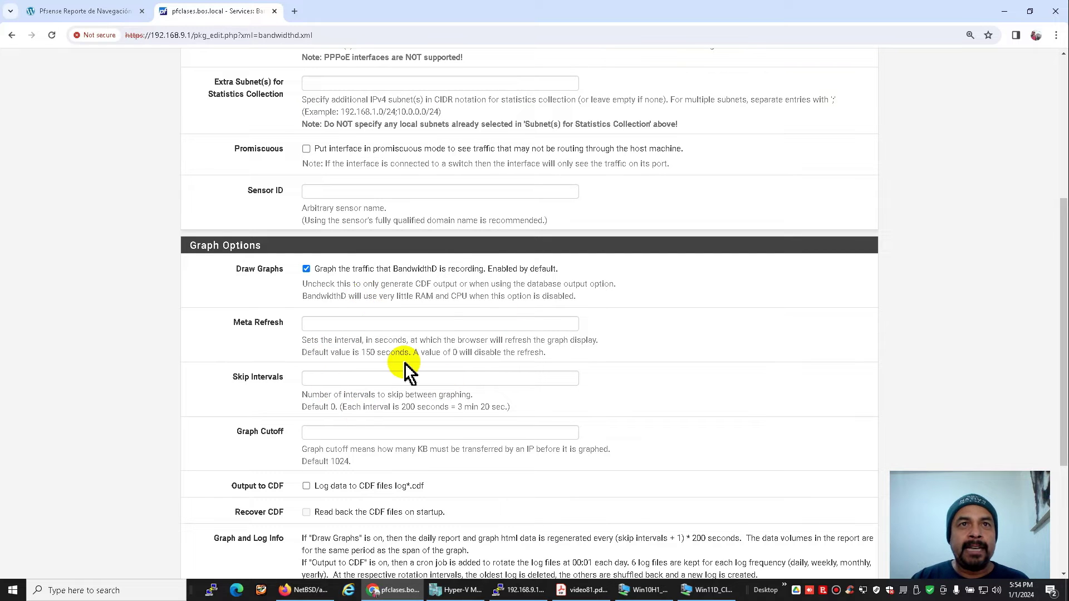
scroll(407, 371, "down", 1)
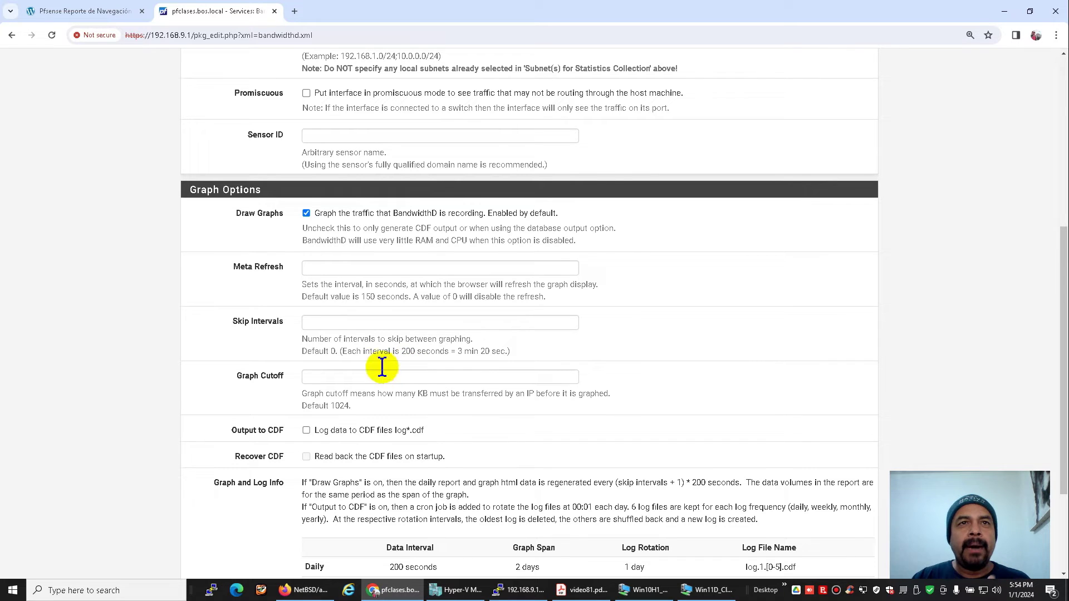
left_click(306, 430)
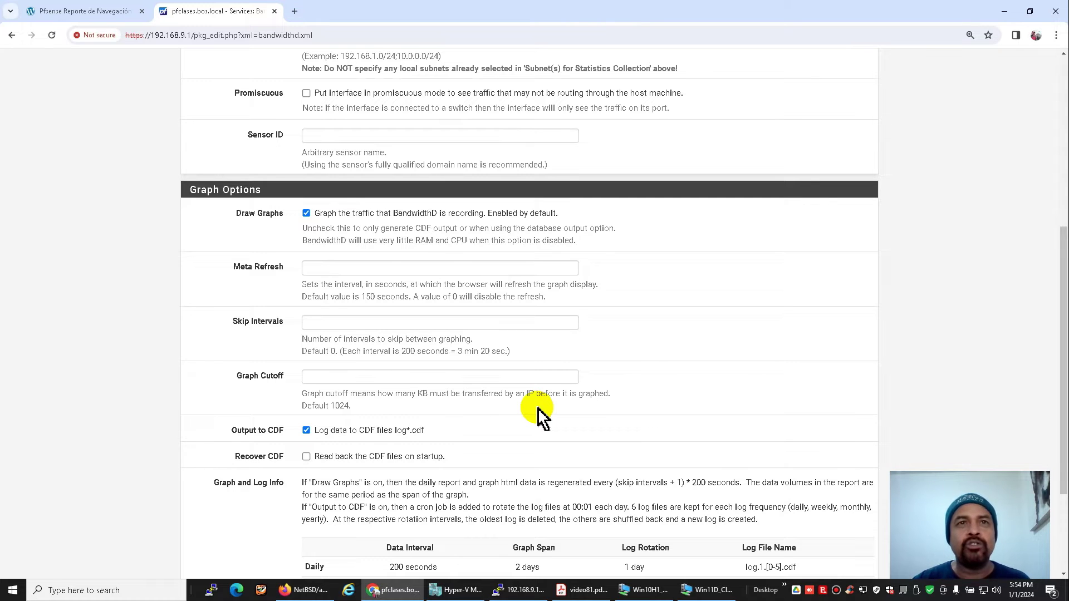
left_click(306, 457)
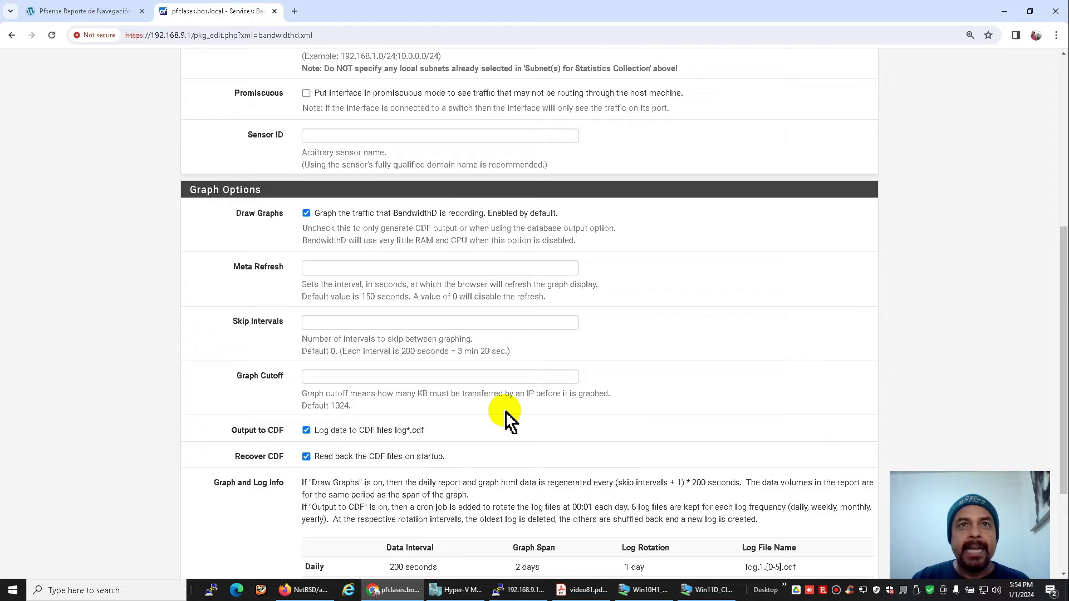
Step: Save the BandwidthD settings and check the bandwidthd daemon's state in the pfSense services status list
scroll(506, 418, "down", 3)
left_click(323, 512)
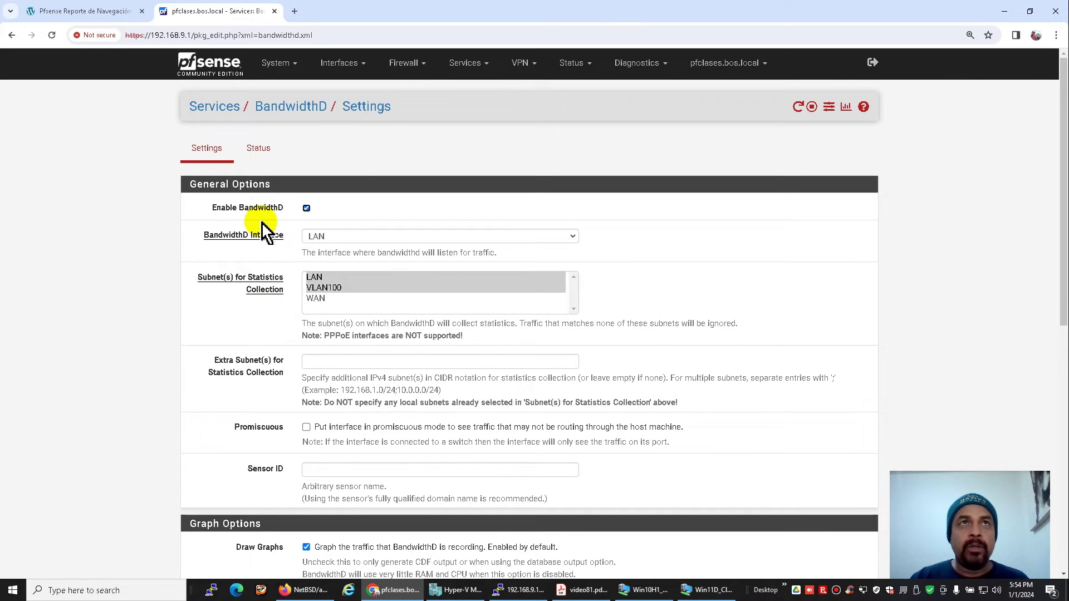
left_click(562, 72)
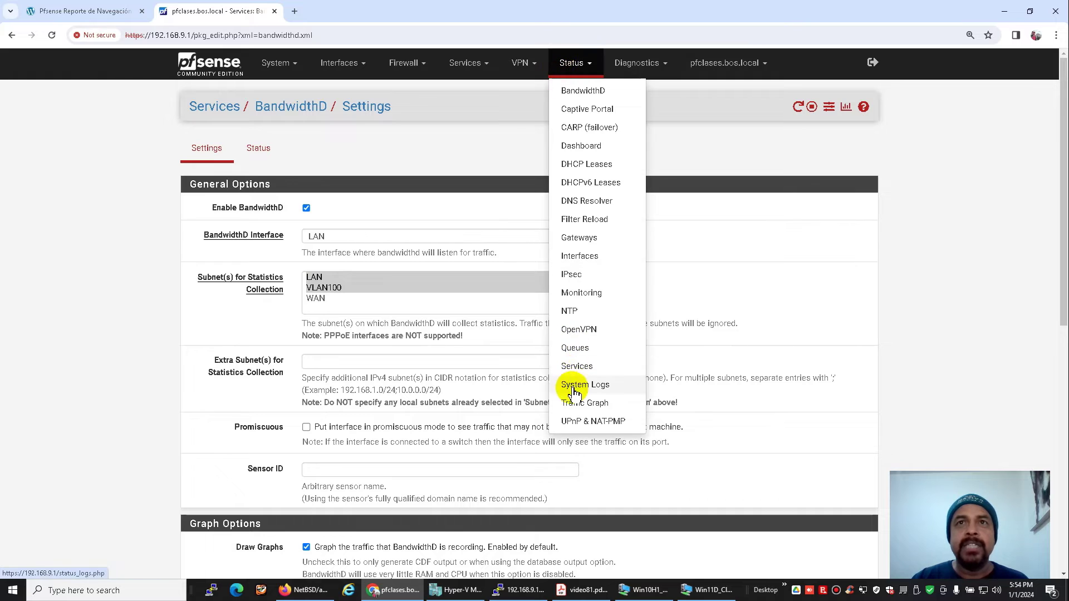
left_click(576, 366)
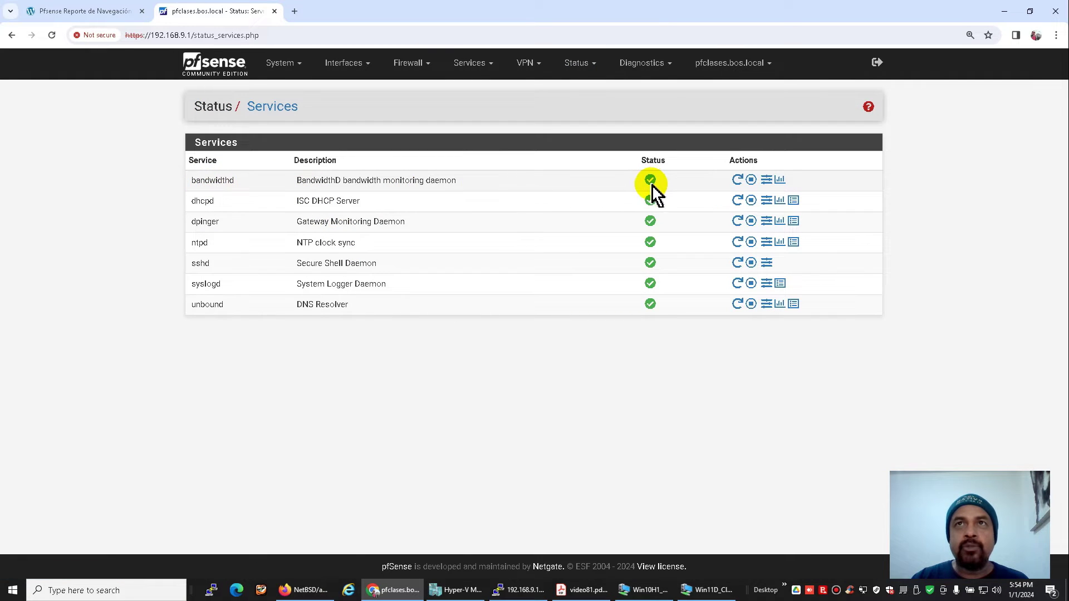
left_click(227, 72)
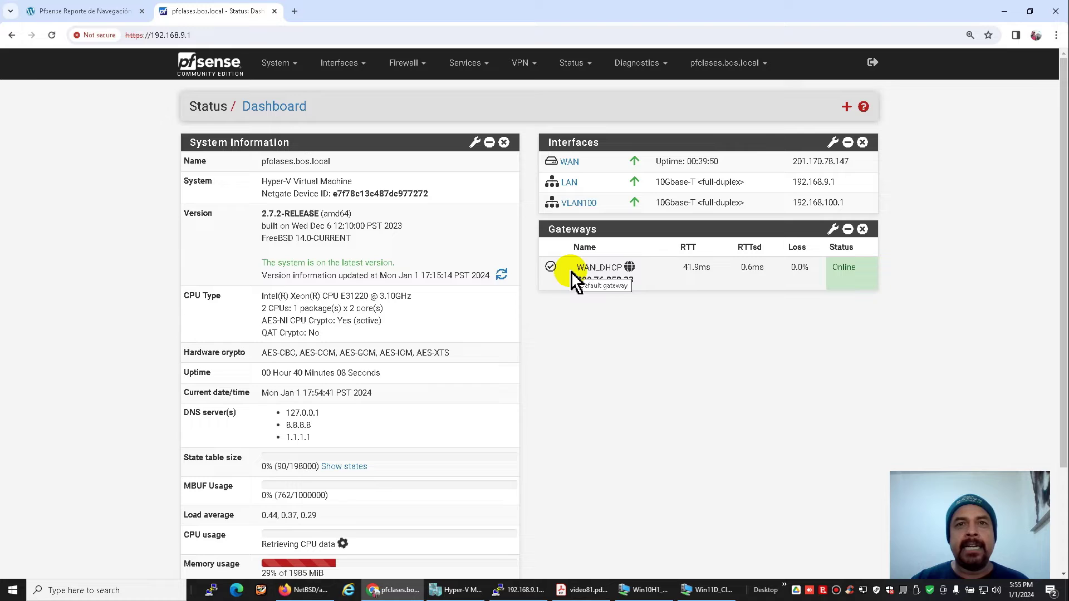
left_click(641, 588)
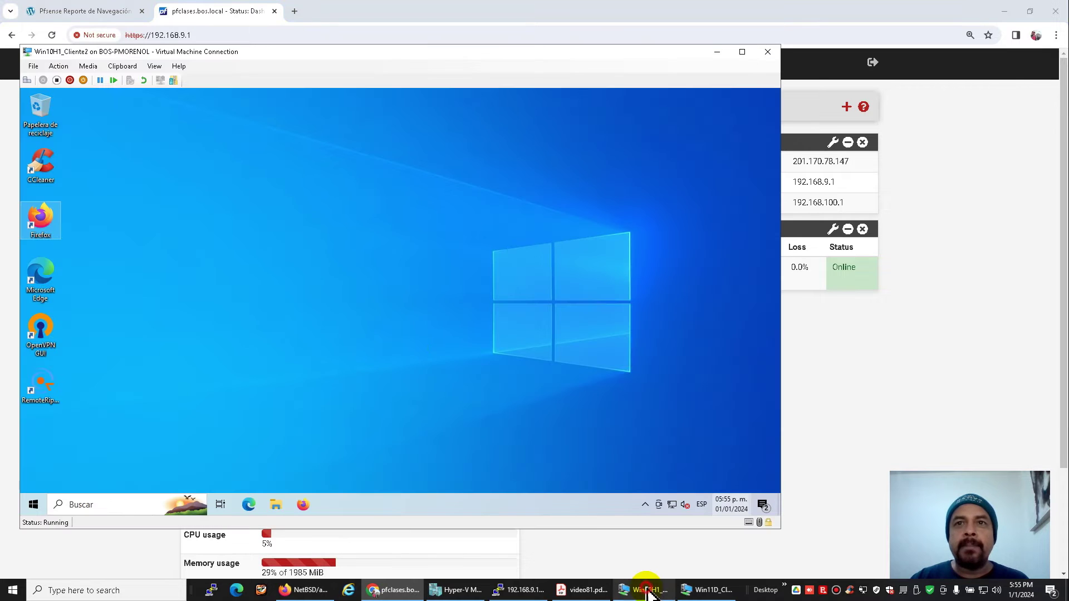
double_click(55, 233)
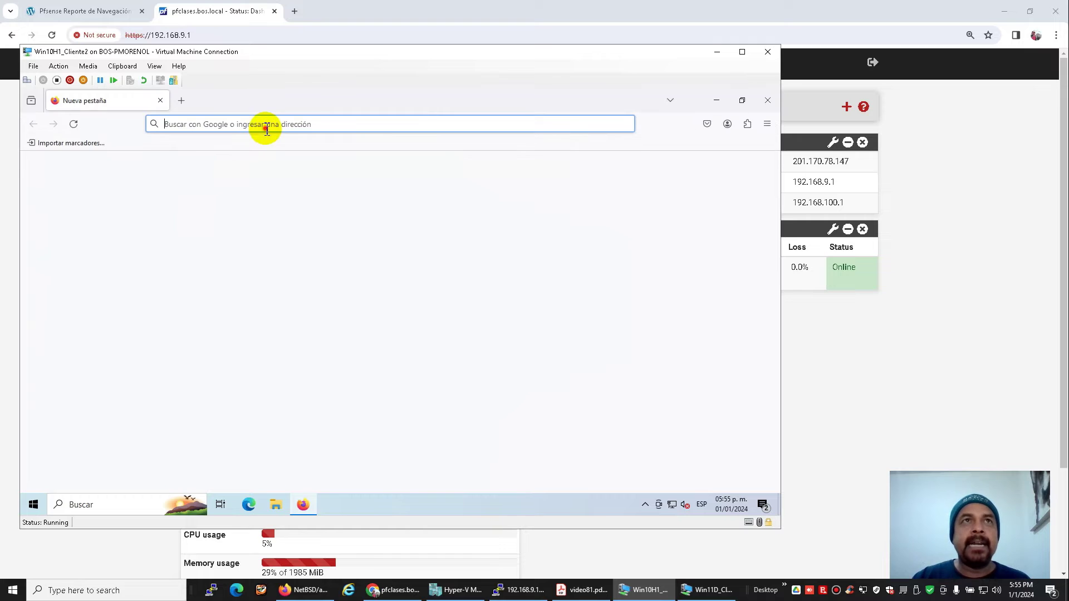
left_click(262, 124)
type("jav")
key("Return")
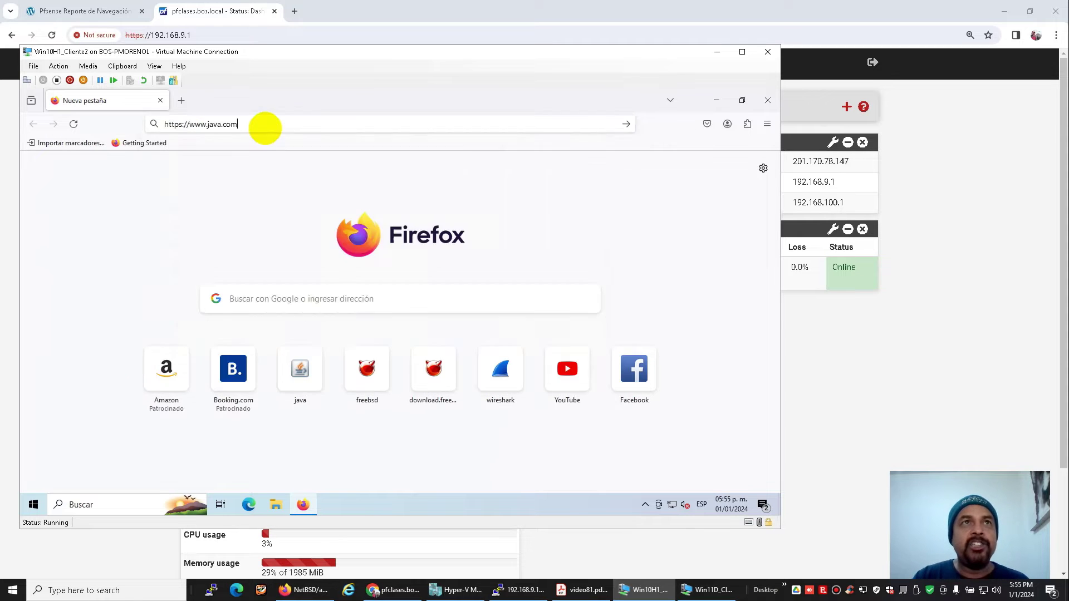
Step: Switch to the Win11D_Cliente1 virtual machine and load freebsd.org in Google Chrome
left_click(711, 593)
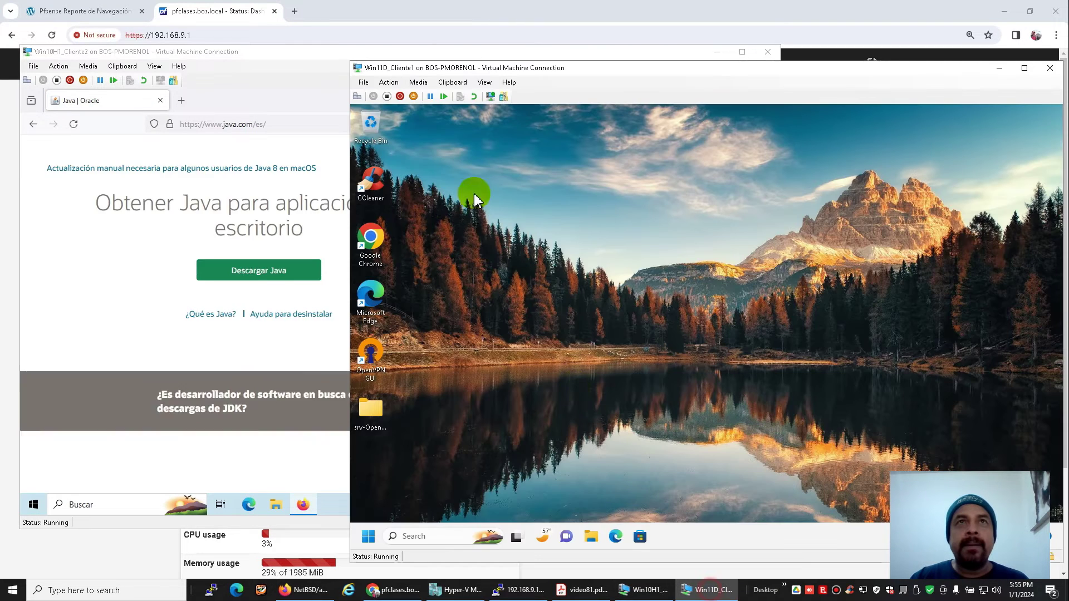
double_click(373, 255)
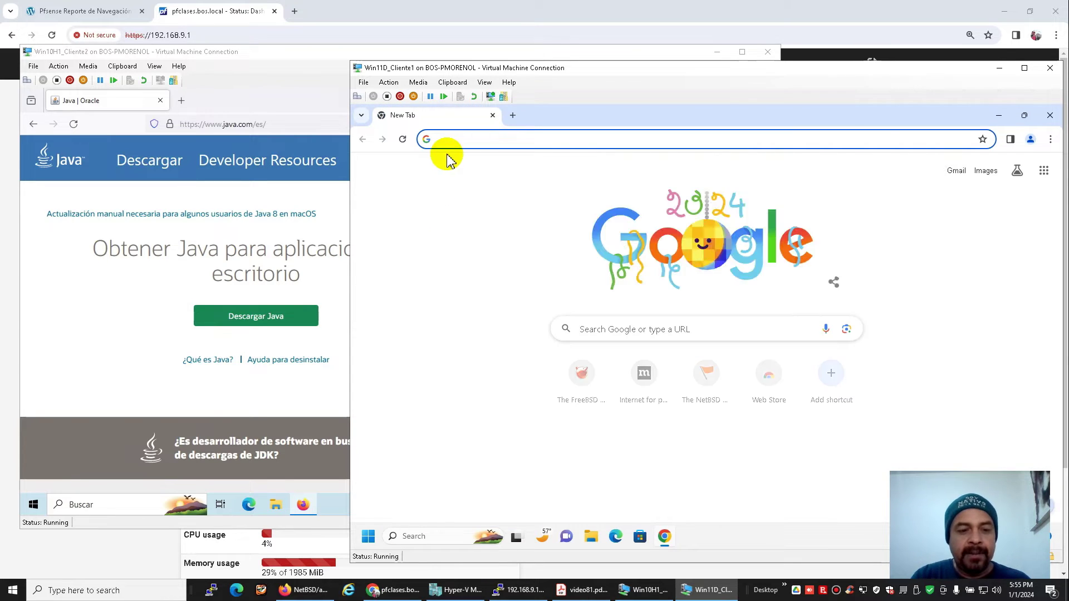
type("freebsd.org")
left_click(450, 161)
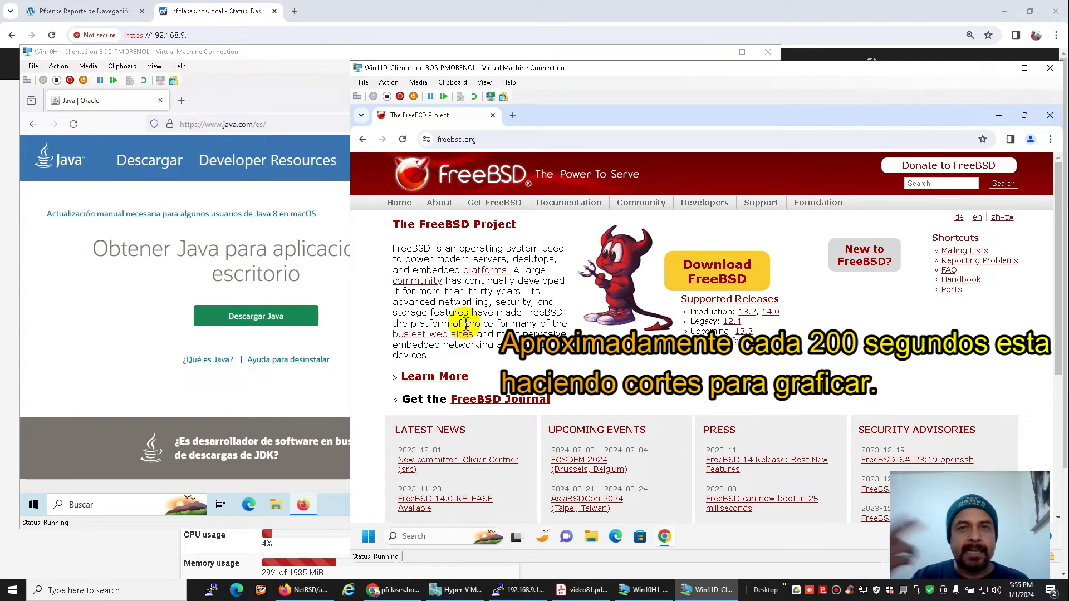
Step: Download FreeBSD-14.0-RELEASE-i386-bootonly.iso from the FreeBSD 14.0 i386 installer images and show its download progress
left_click(720, 276)
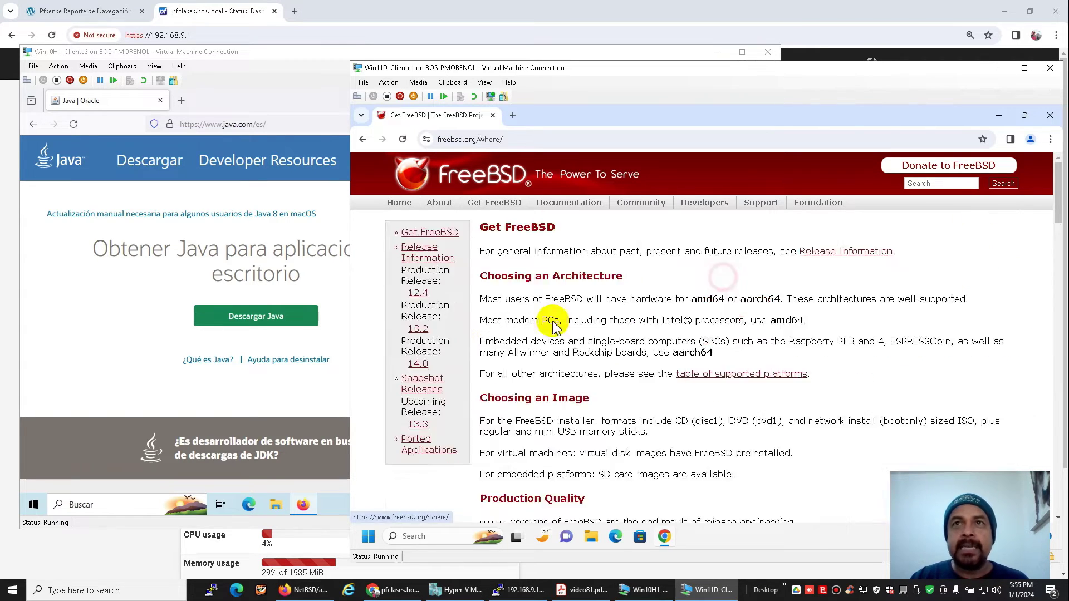
scroll(535, 337, "down", 6)
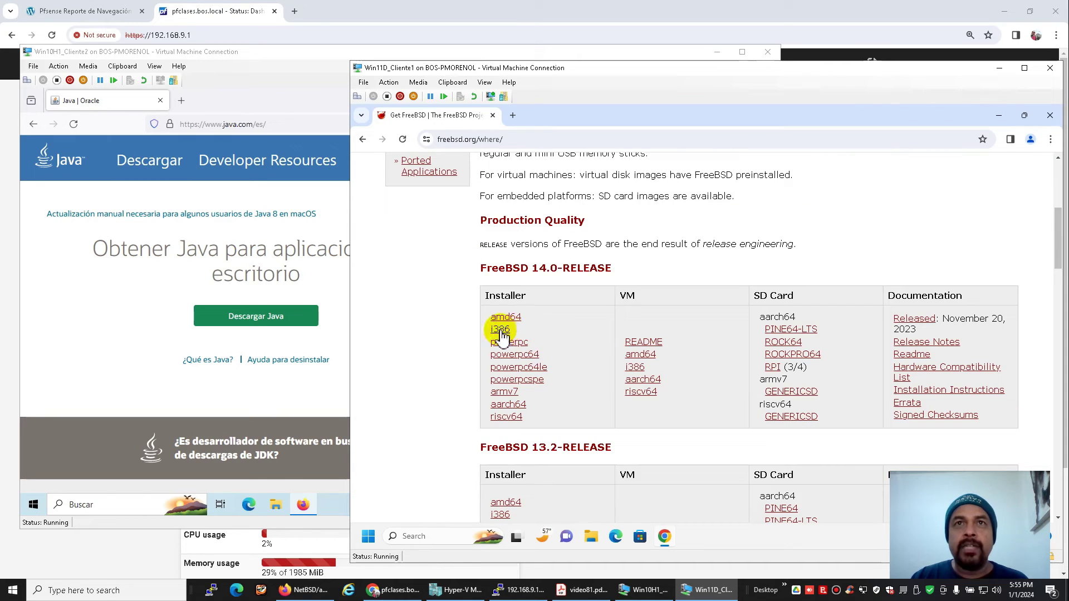
left_click(505, 329)
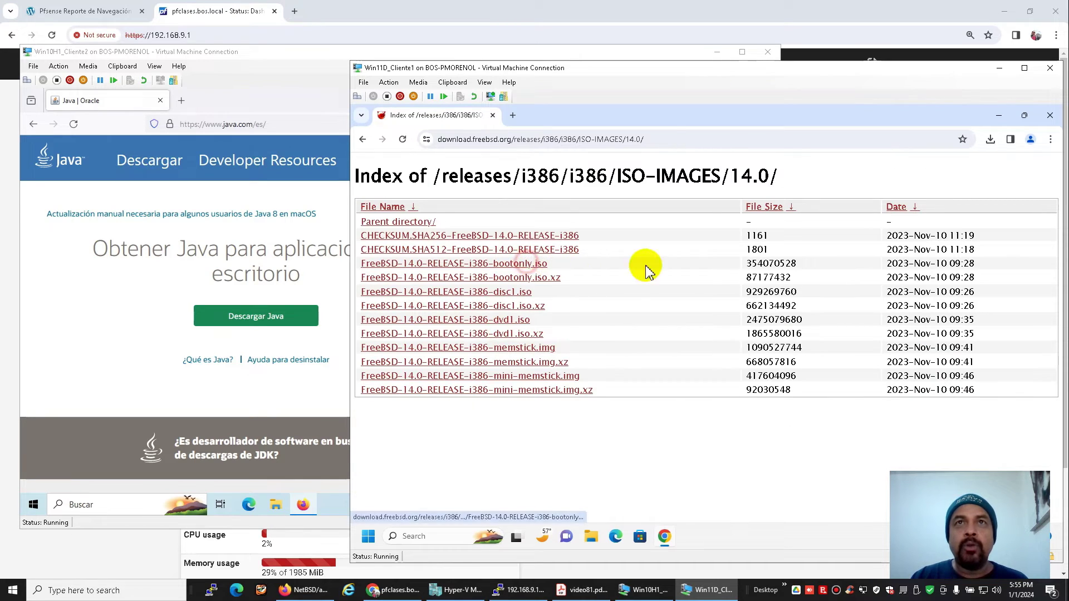
left_click(991, 140)
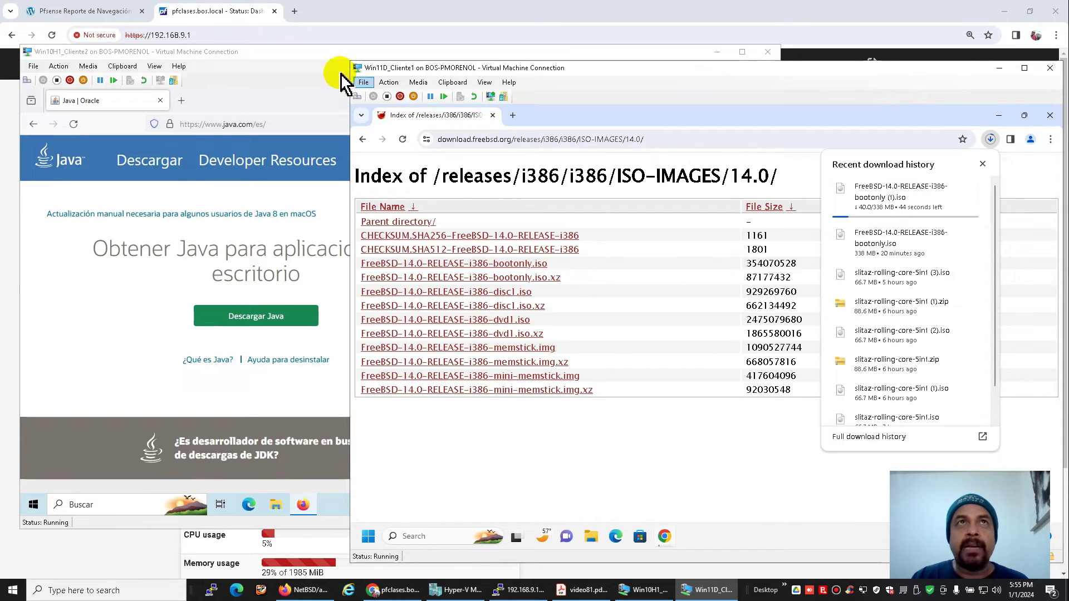
Step: In the Win10H1_Cliente2 virtual machine, download the Windows Offline Java installer from the page for all operating systems
left_click(310, 56)
left_click(268, 318)
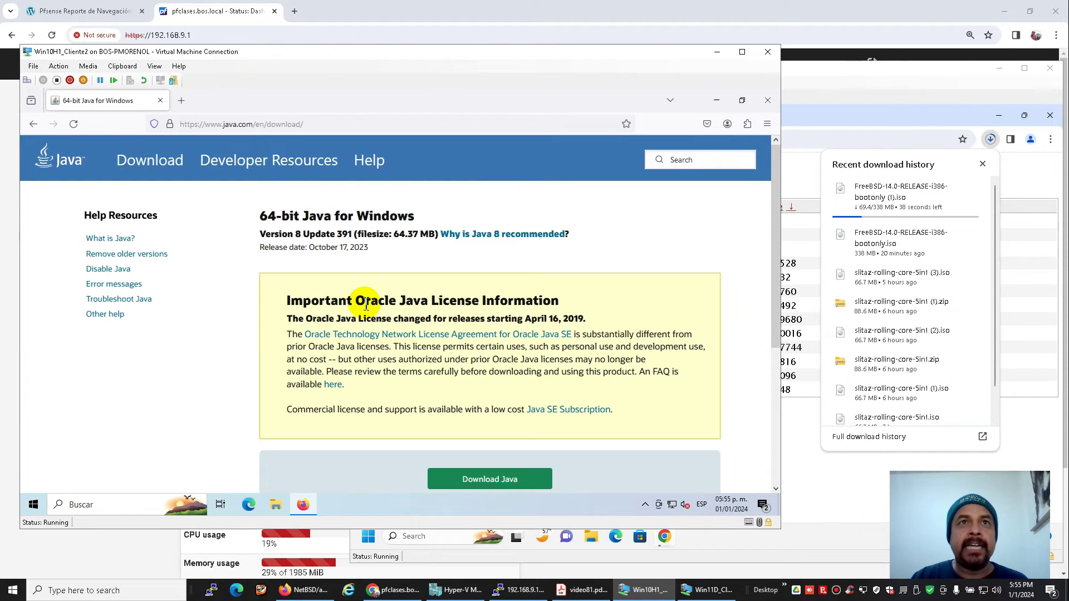
scroll(363, 304, "down", 4)
left_click(489, 415)
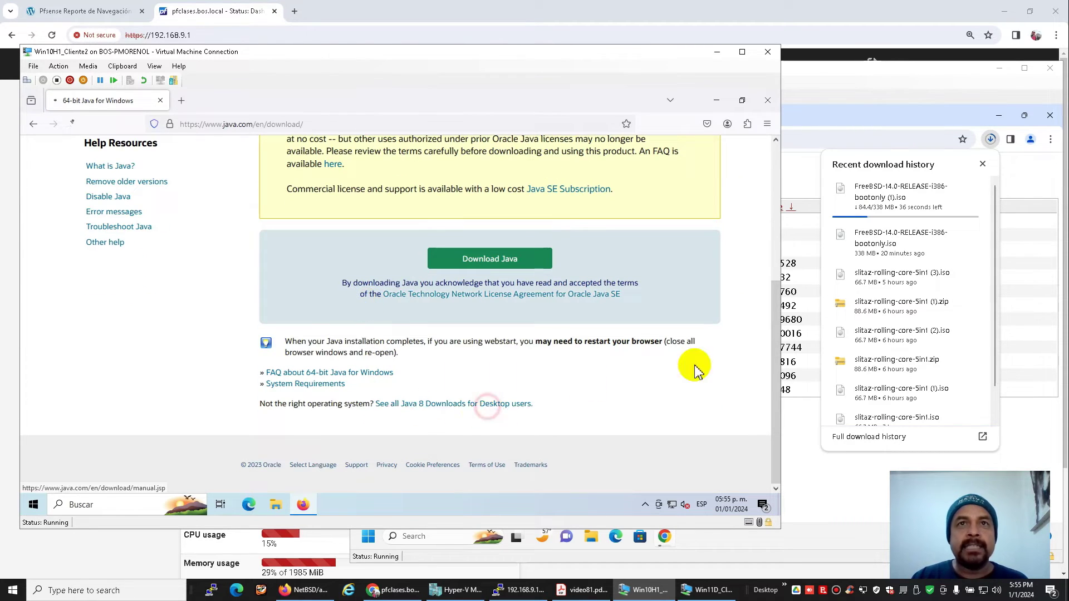
scroll(476, 346, "down", 3)
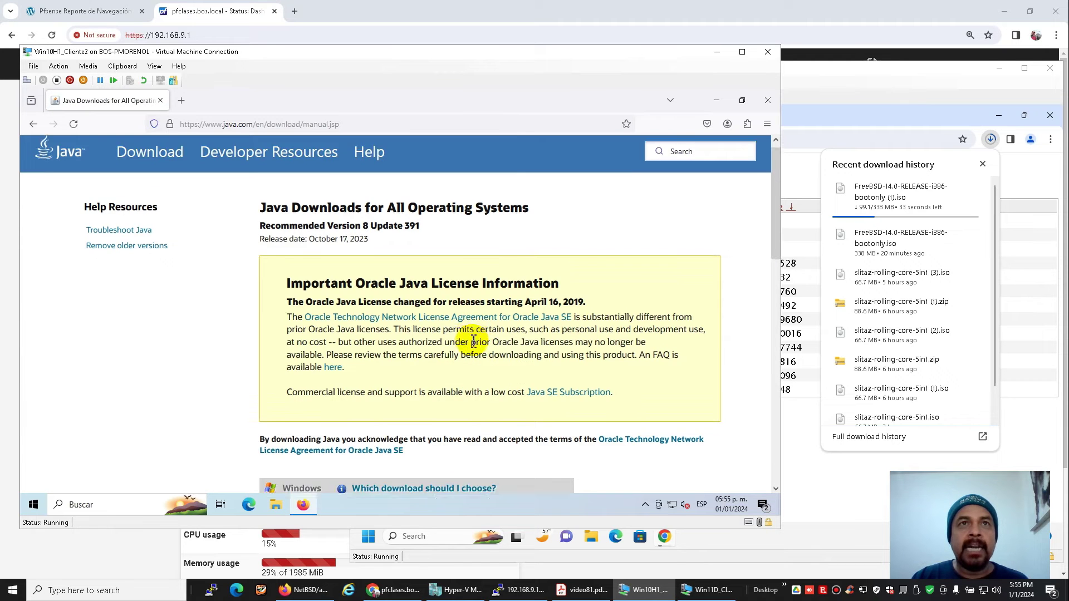
left_click(340, 388)
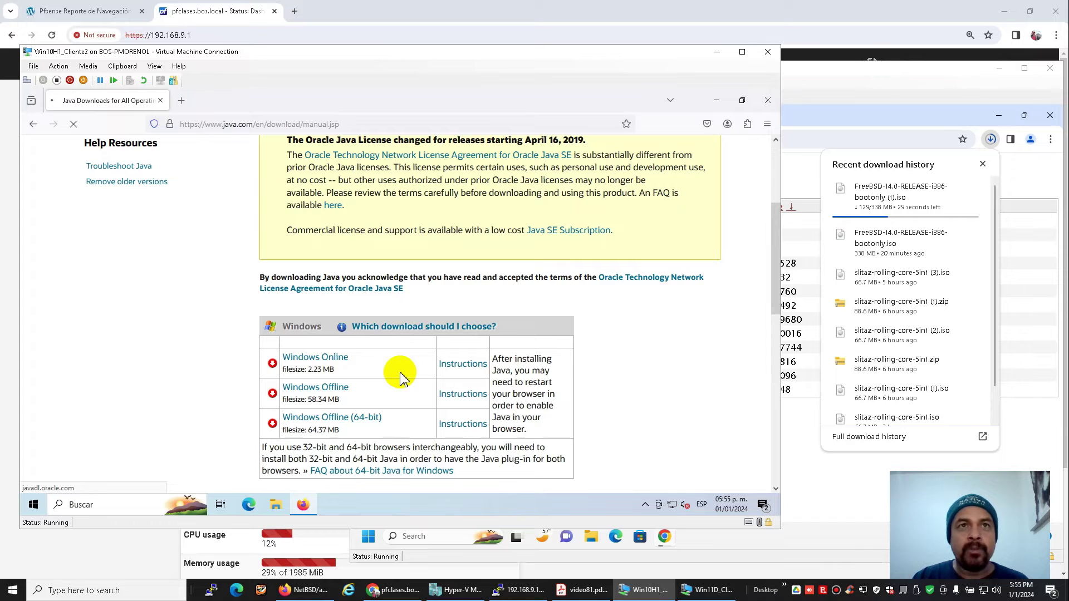
Step: Return to pfSense and view the live traffic graph for the WAN and LAN interfaces
left_click(214, 11)
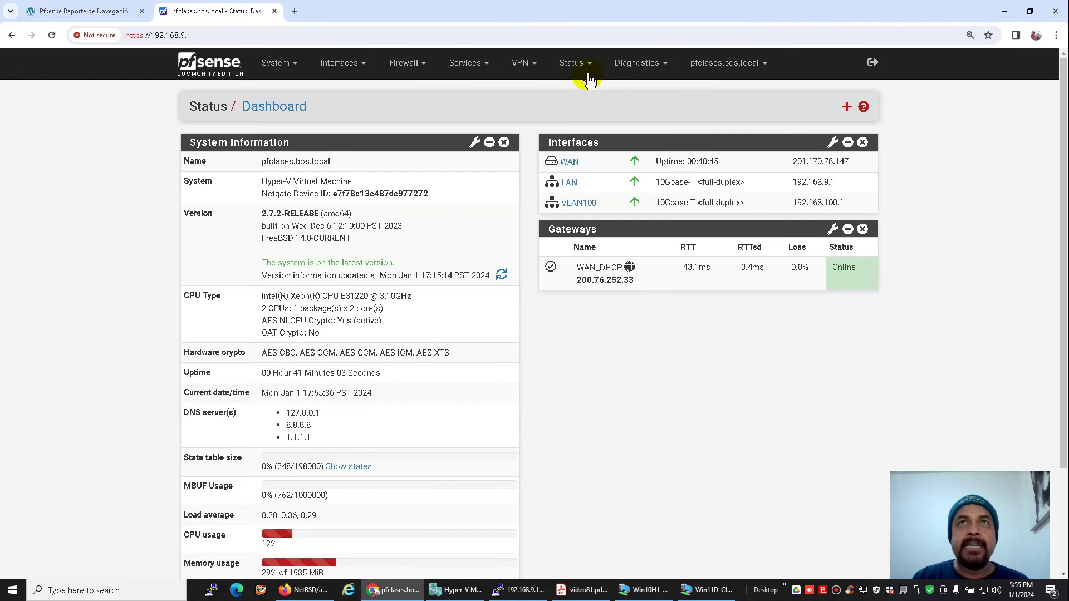
left_click(576, 63)
left_click(588, 403)
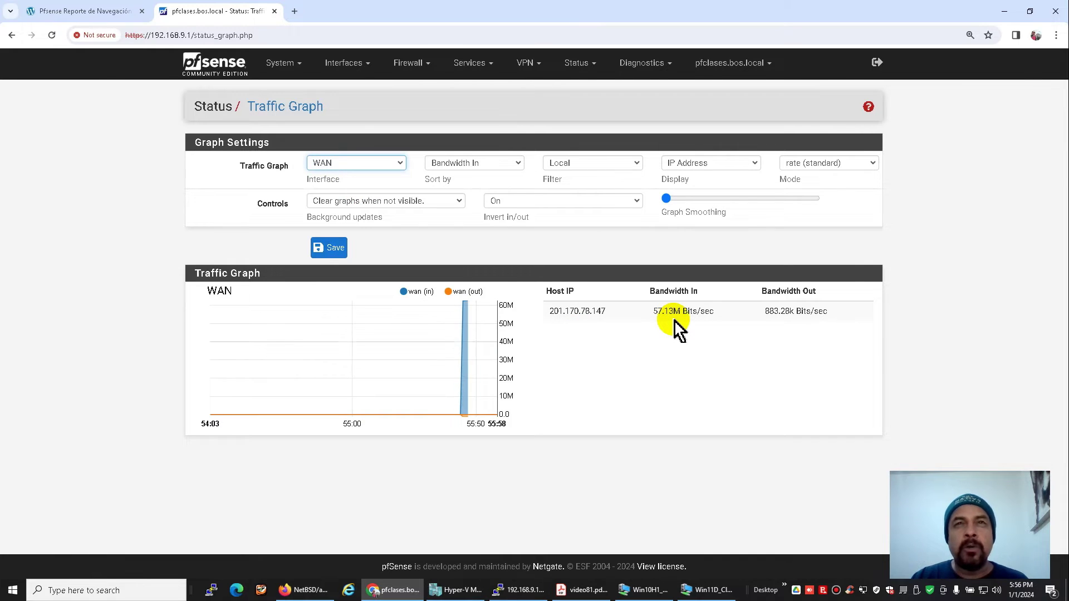
left_click(380, 164)
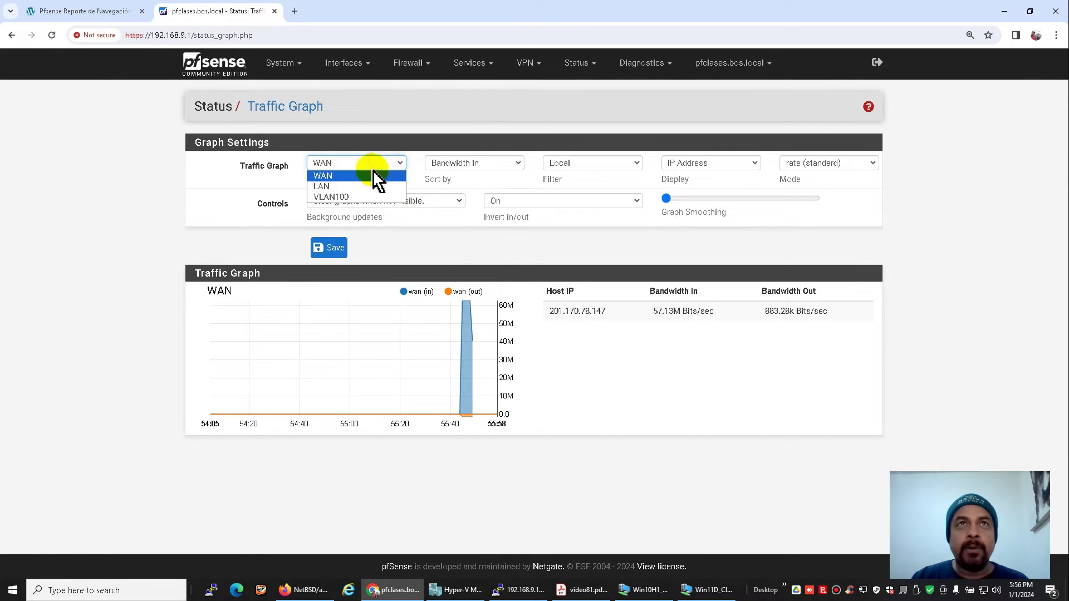
left_click(357, 185)
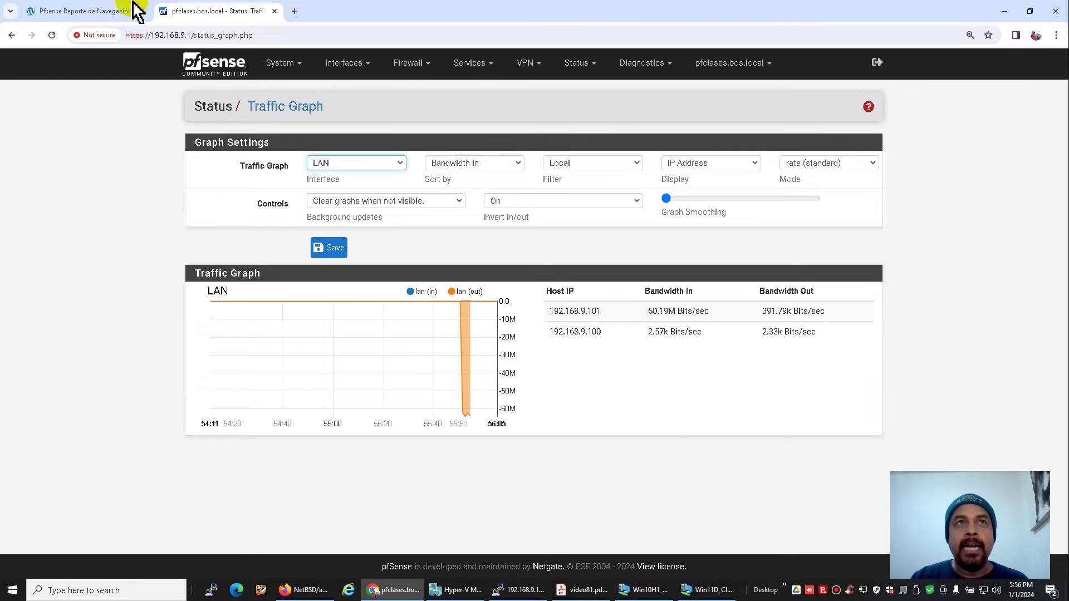
Step: Download the Windows Offline (64-bit) Java installer in the Win10H1_Cliente2 virtual machine and check the LAN traffic graph in pfSense
left_click(646, 592)
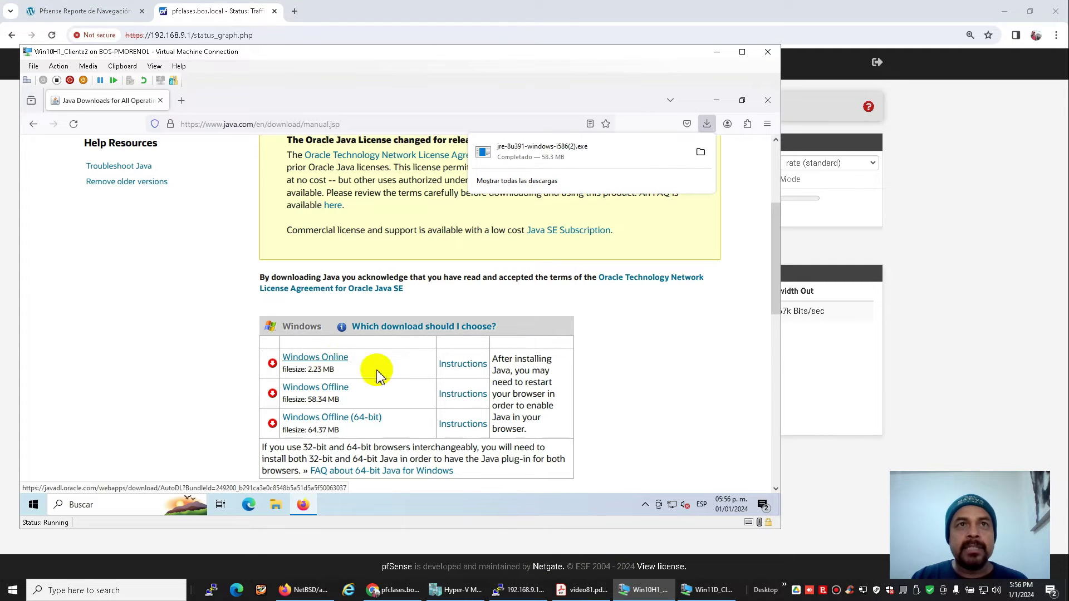
left_click(346, 418)
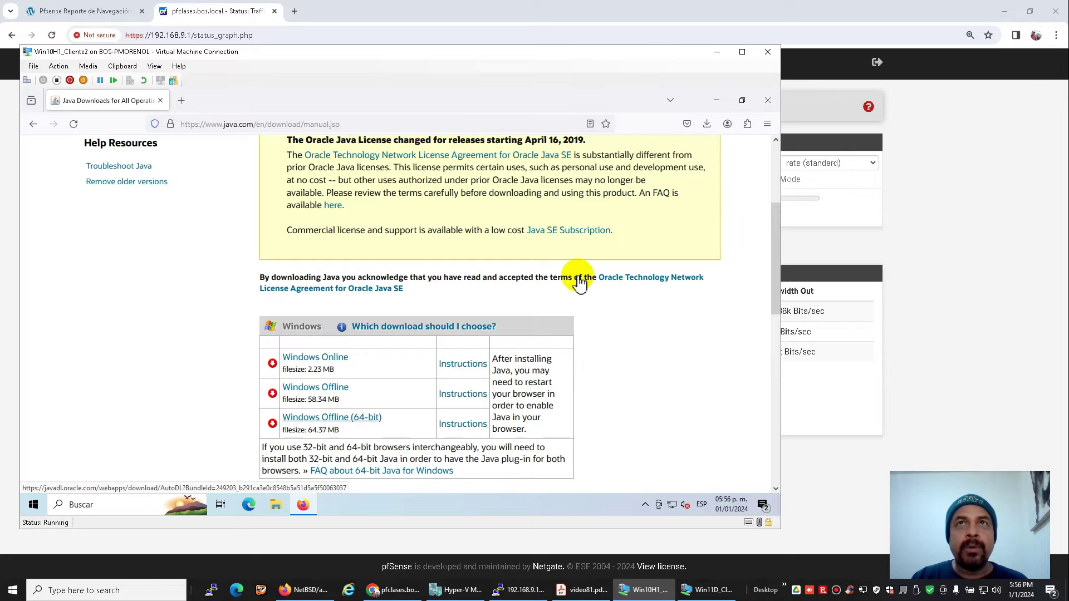
left_click(172, 12)
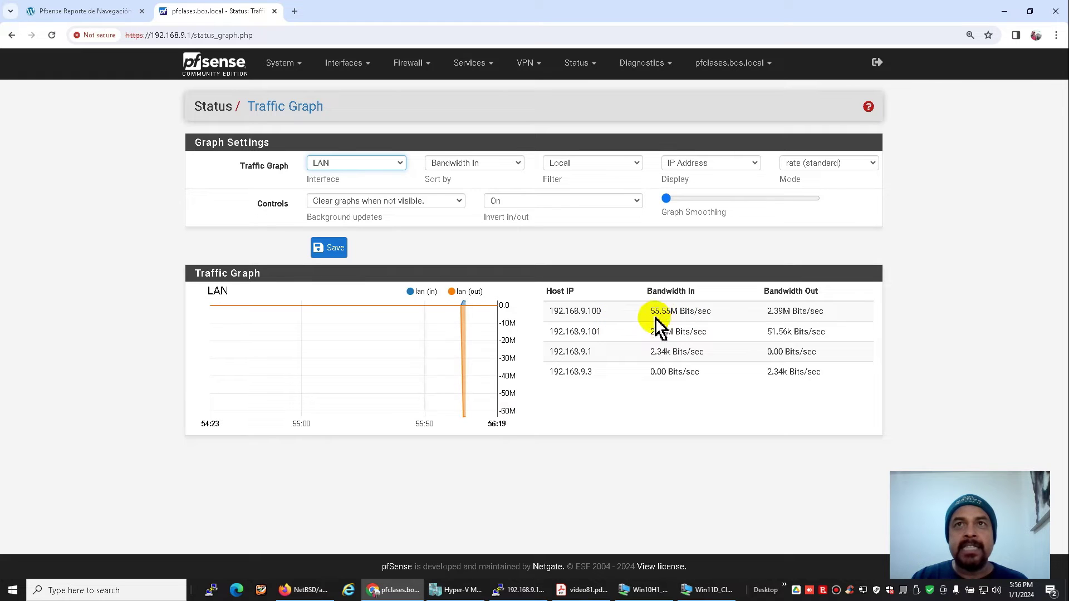
Step: Switch to Firefox on the host computer and load espanol.yahoo.com in a new tab
left_click(308, 595)
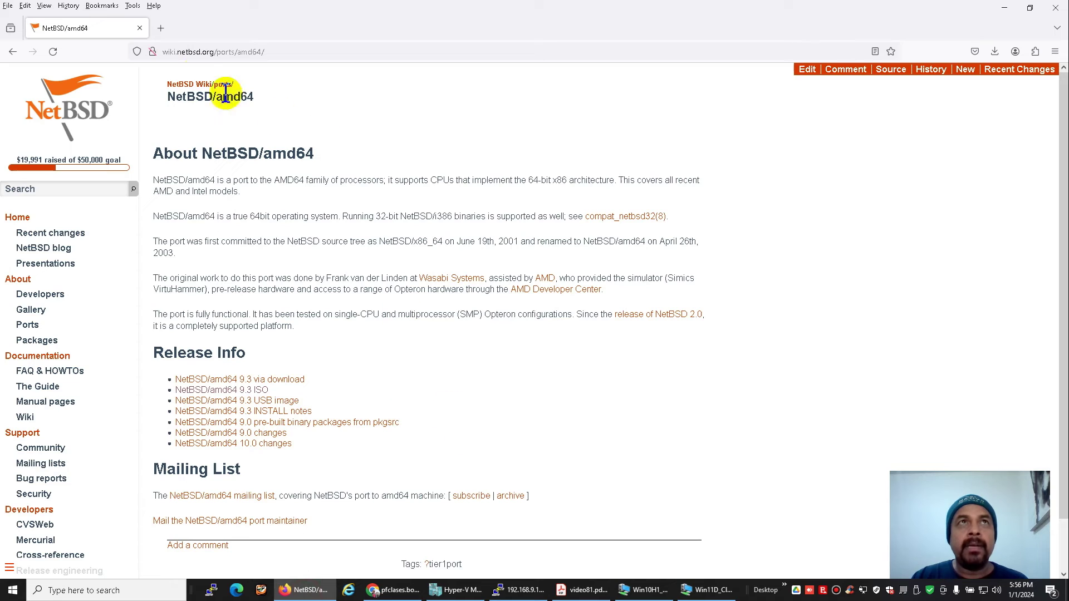
type("yaho")
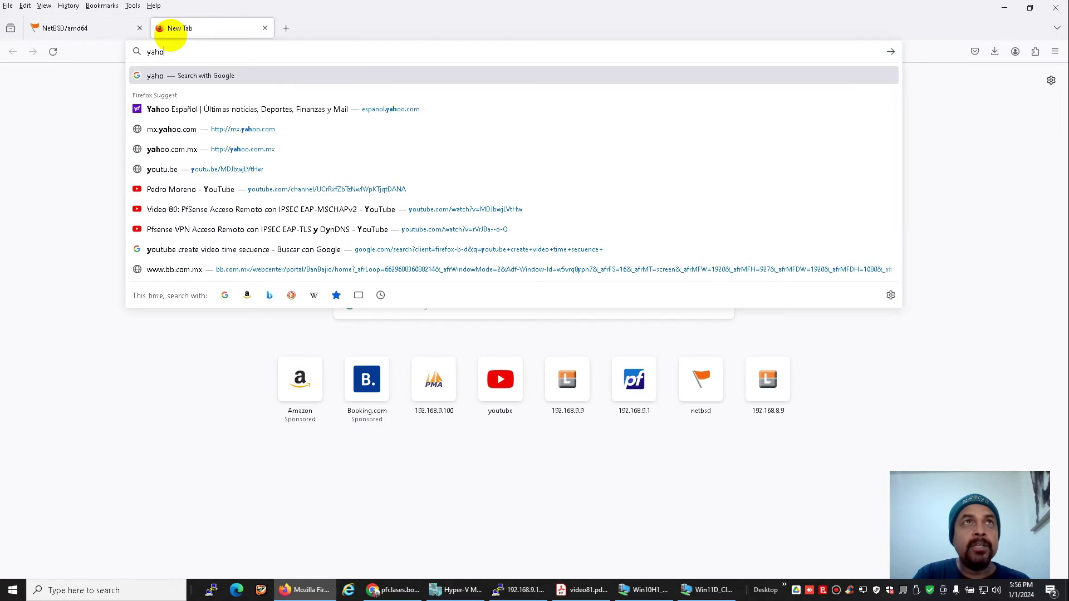
key("Return")
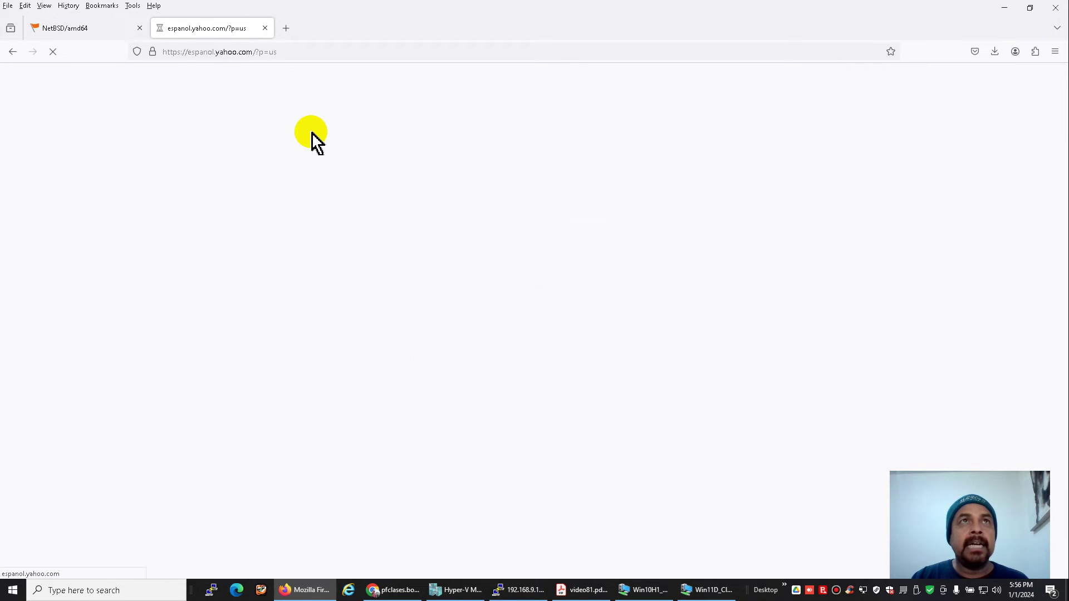
Step: Load YouTube in place of the Yahoo page, play the Pink Panther Fights Off Pests video, and return to the NetBSD/amd64 page
left_click(291, 52)
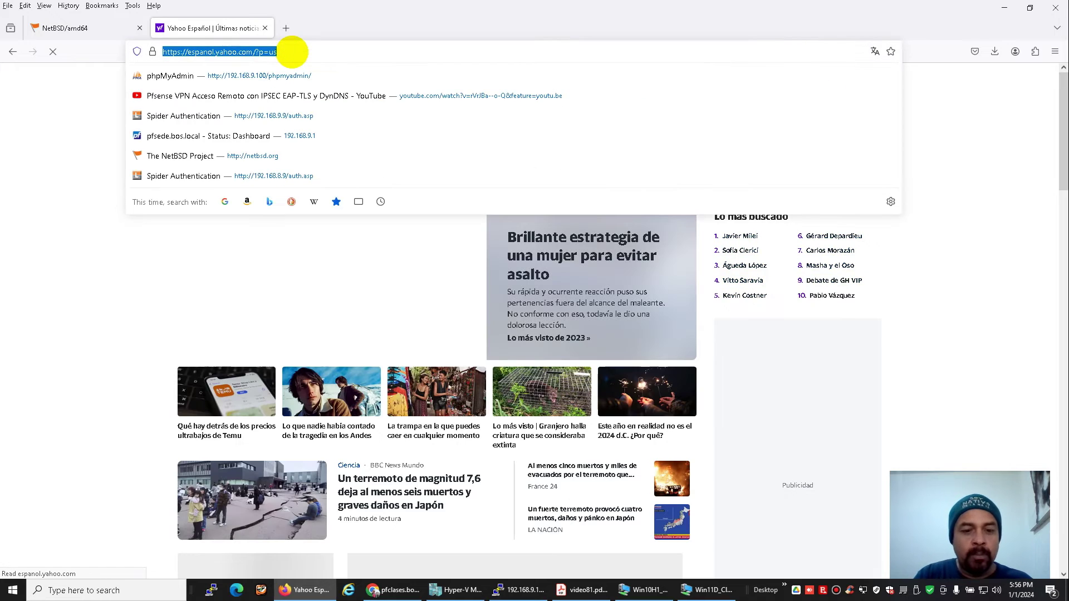
type("yotube")
key("BackSpace")
key("BackSpace")
key("BackSpace")
type("yyou")
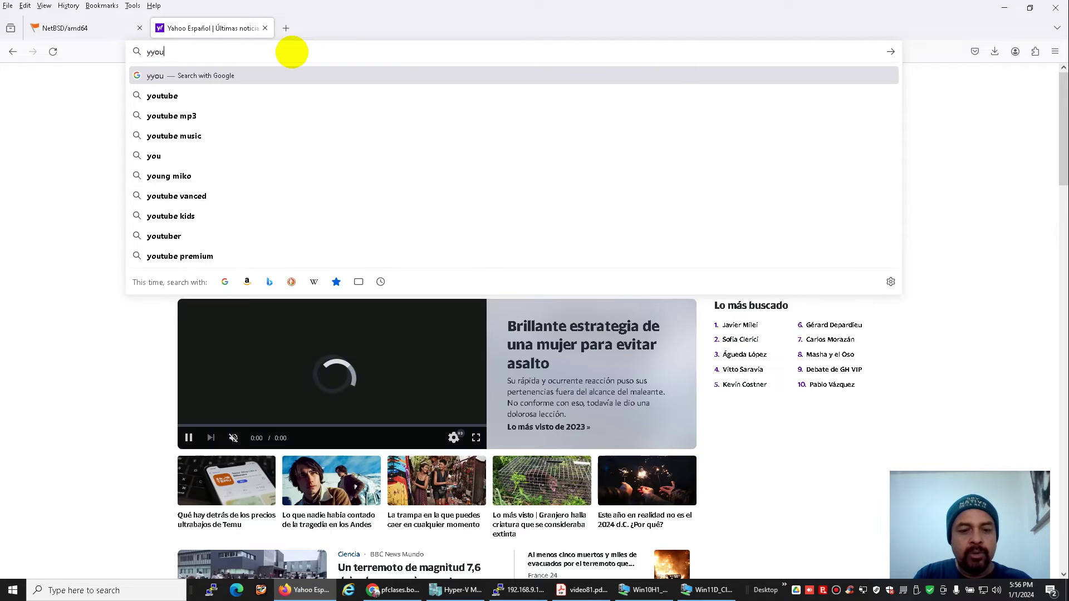
type("tube")
key("BackSpace")
key("BackSpace")
key("BackSpace")
key("BackSpace")
key("BackSpace")
key("BackSpace")
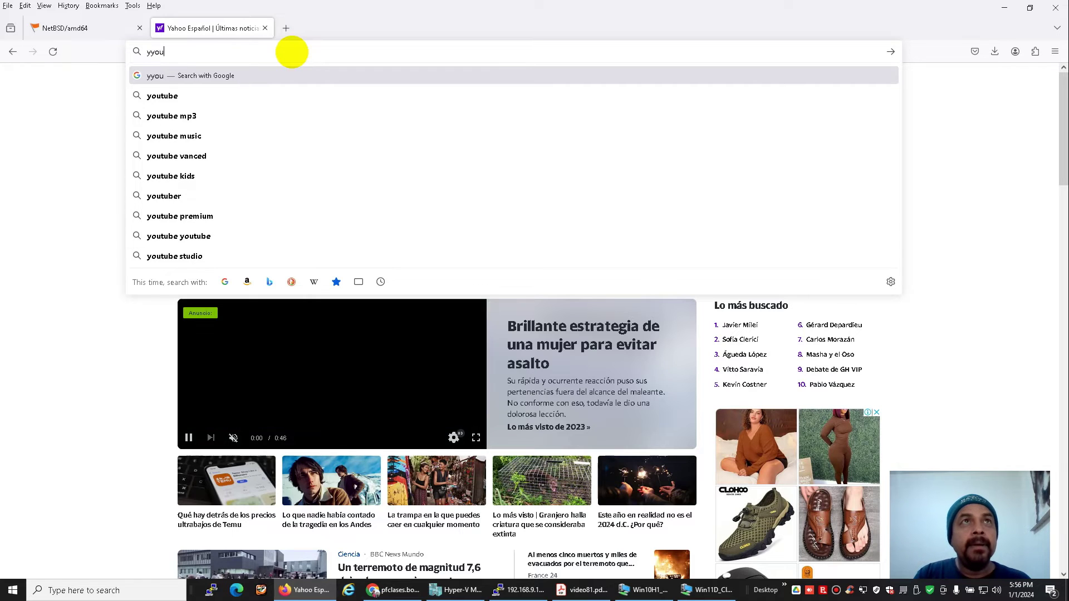
type("u")
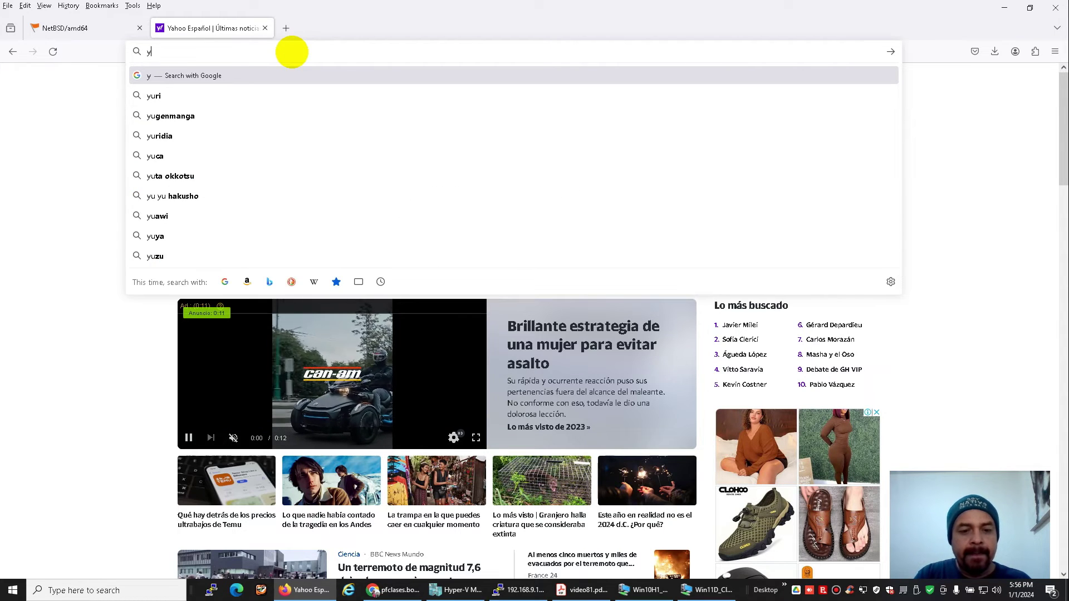
key("BackSpace")
type("outube")
key("Return")
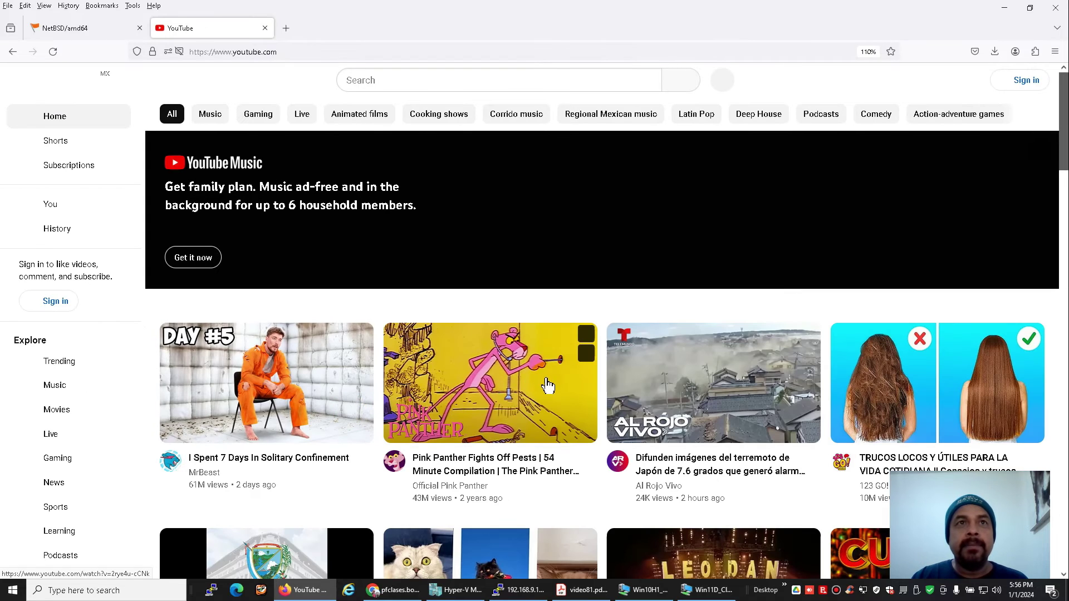
left_click(504, 392)
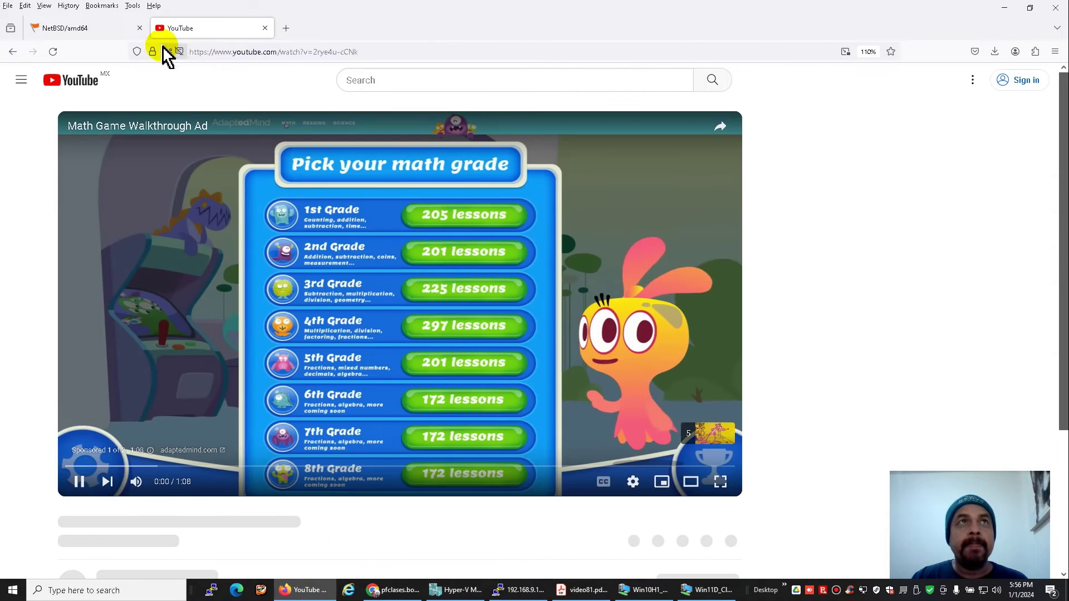
left_click(99, 28)
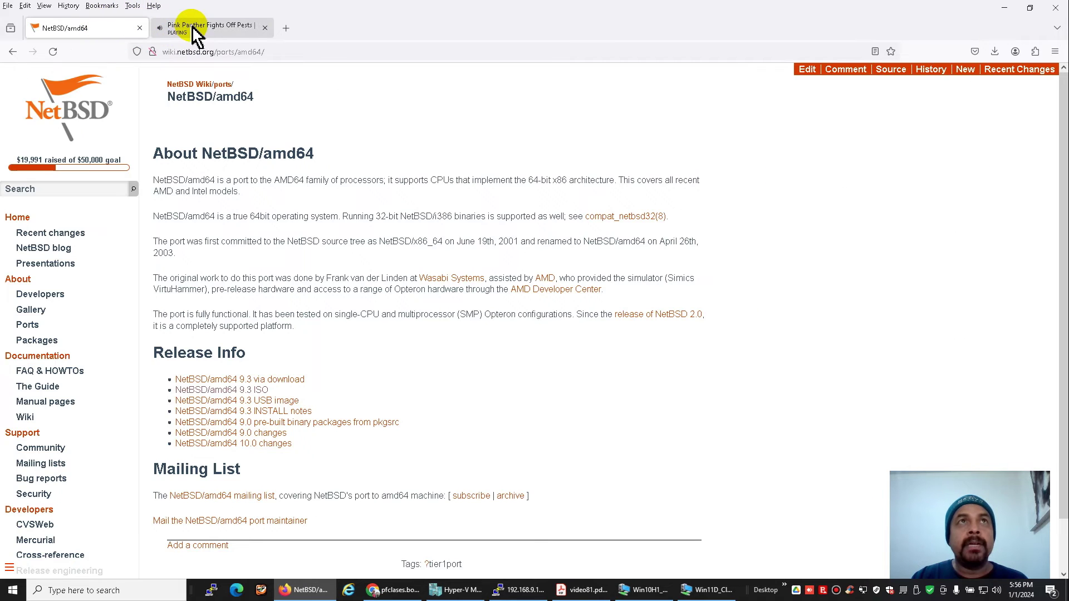
Step: Skip the advertisement on the Pink Panther YouTube video and mute the video, checking the LAN traffic graph in pfSense in between
left_click(192, 25)
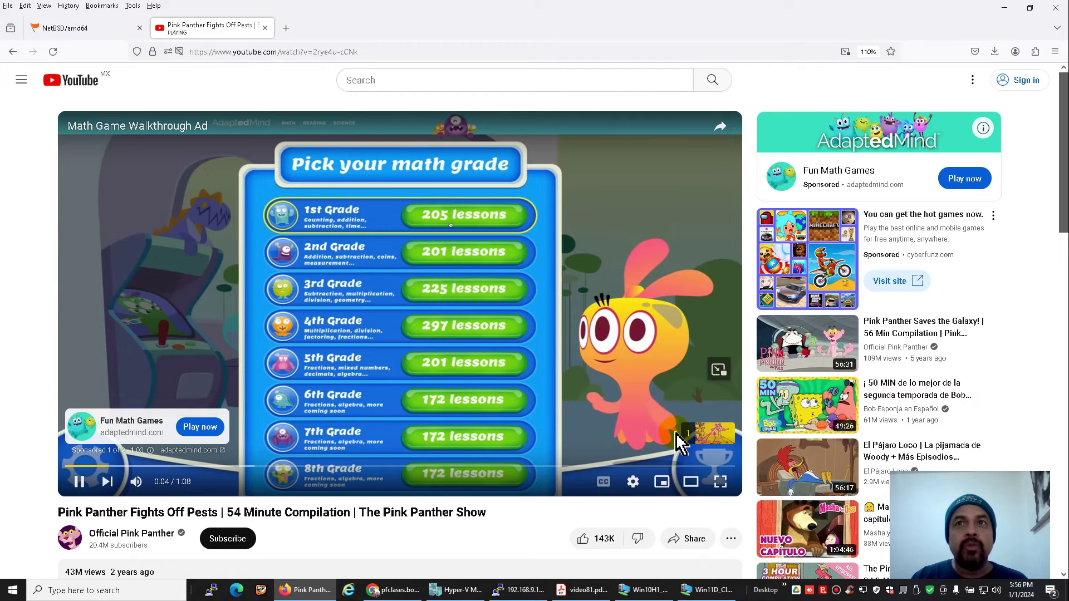
left_click(700, 434)
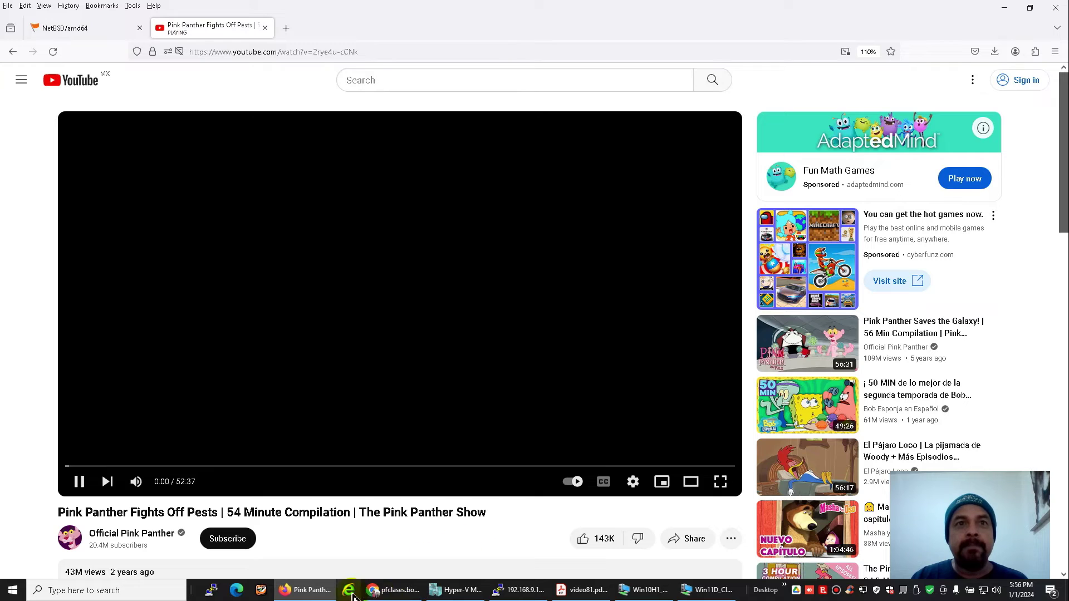
left_click(383, 593)
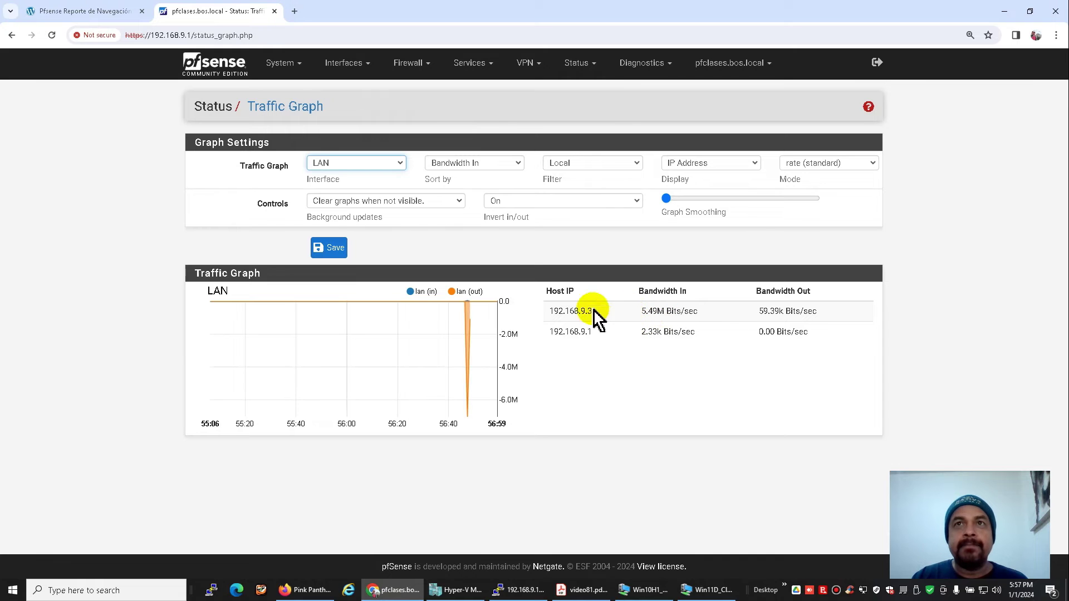
left_click(322, 584)
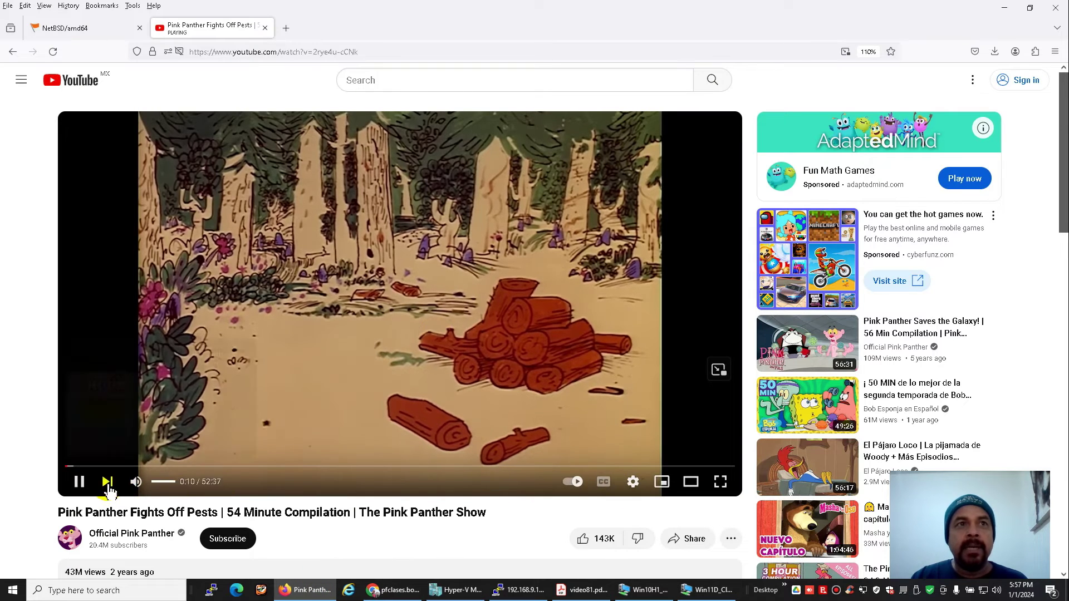
left_click(144, 482)
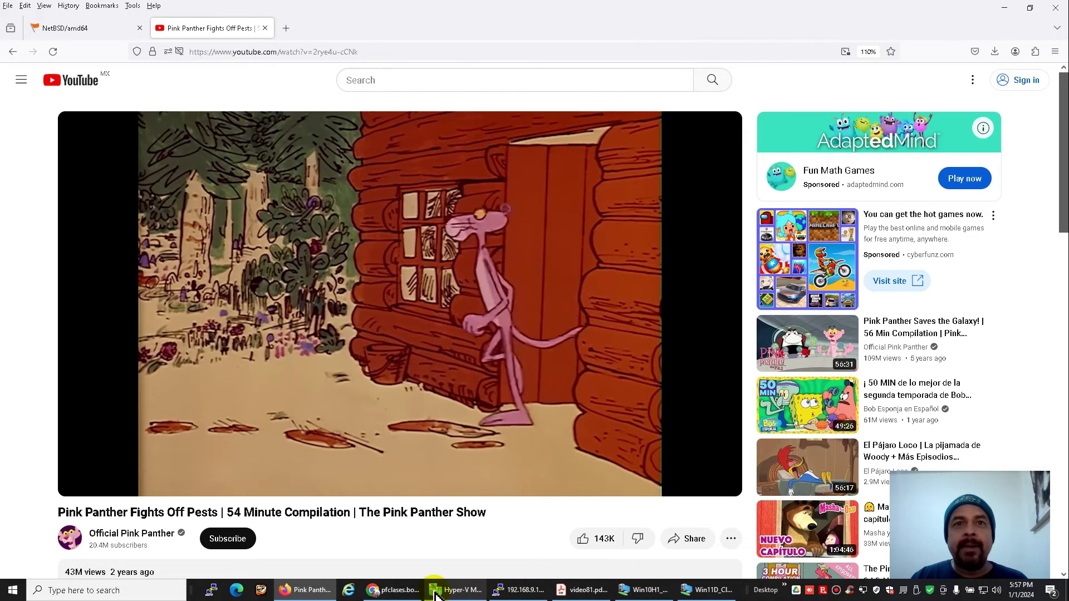
Step: Review the VLAN100 network in the video81.pdf diagram and display the VLAN100 traffic graph in pfSense
left_click(581, 590)
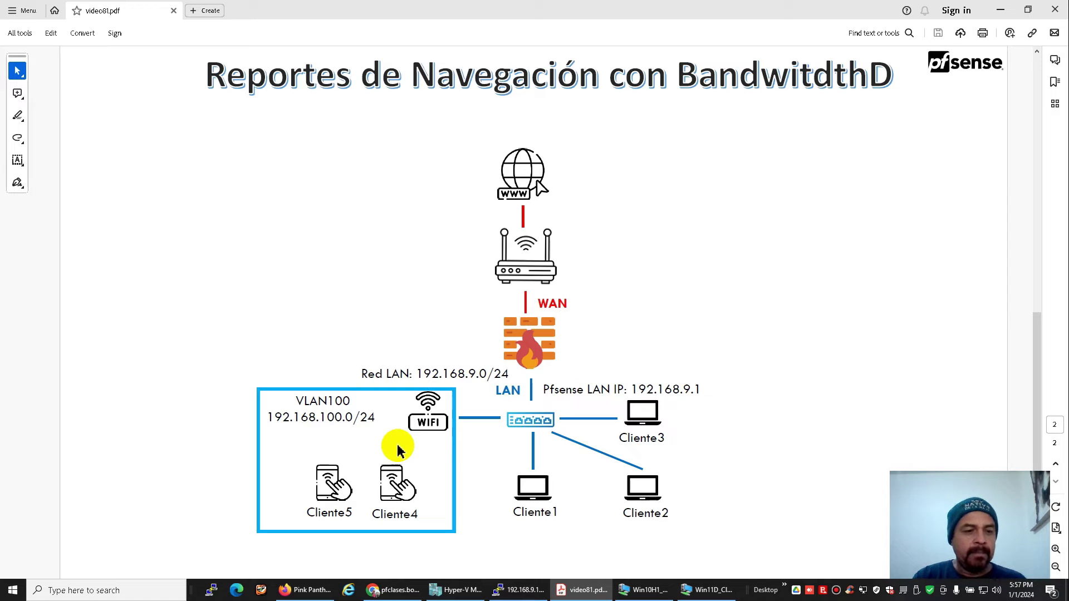
left_click(393, 590)
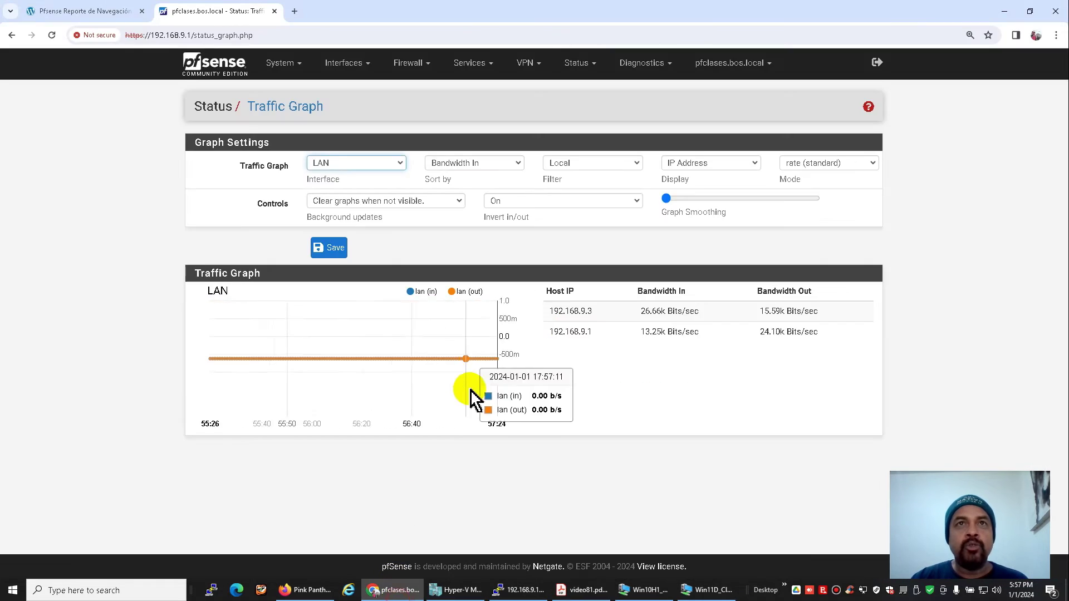
left_click(375, 163)
left_click(352, 198)
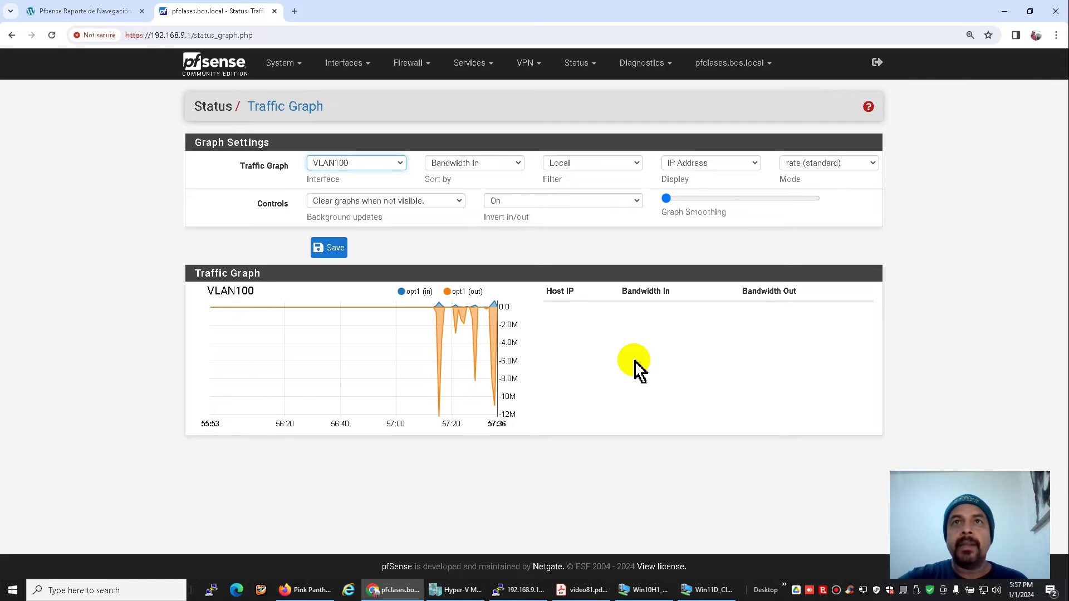
mouse_move(374, 342)
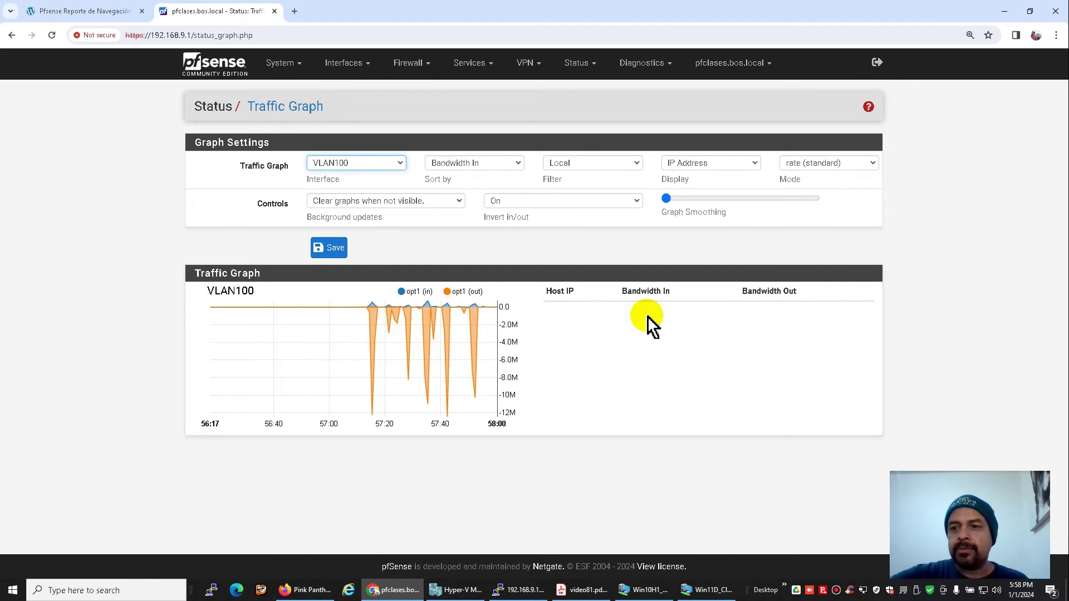
Step: In the Win10H1_Cliente2 virtual machine, open the Wireshark download page in a new tab and download the Windows x64 Installer
left_click(646, 590)
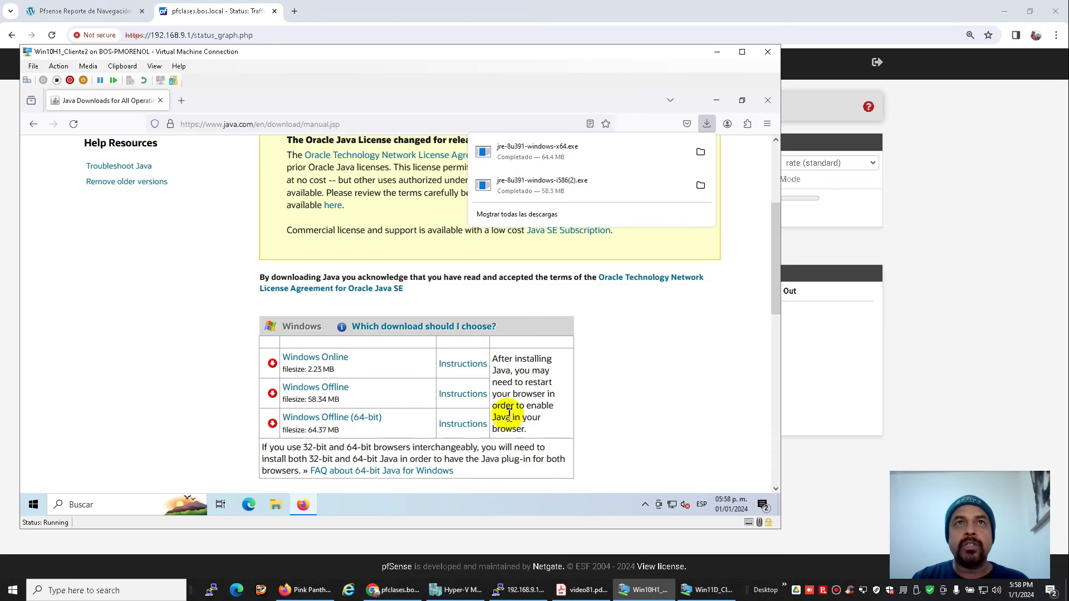
left_click(705, 590)
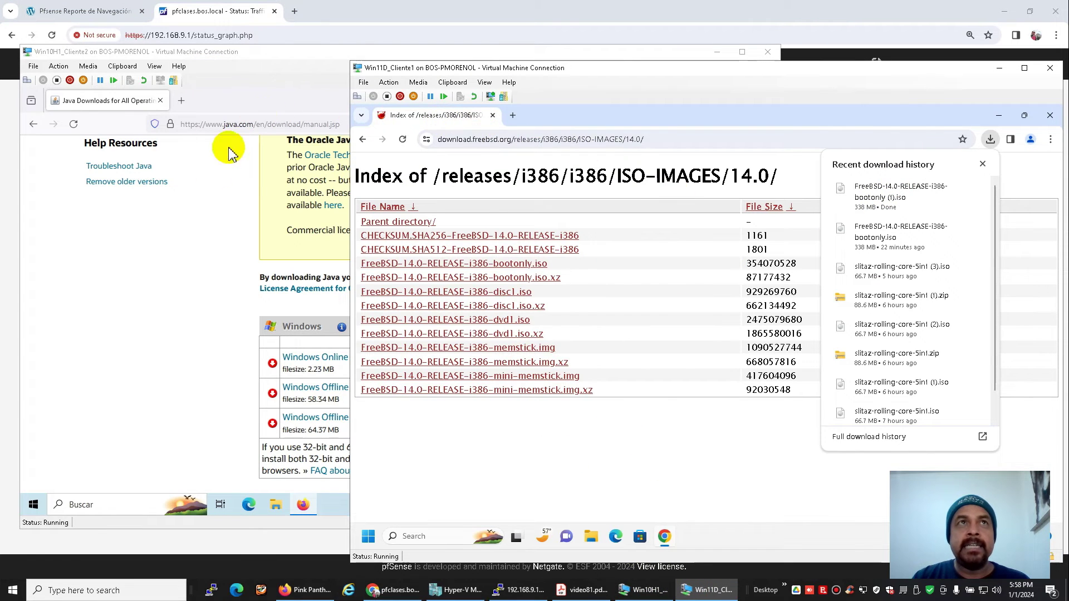
left_click(186, 238)
left_click(181, 100)
type("wier")
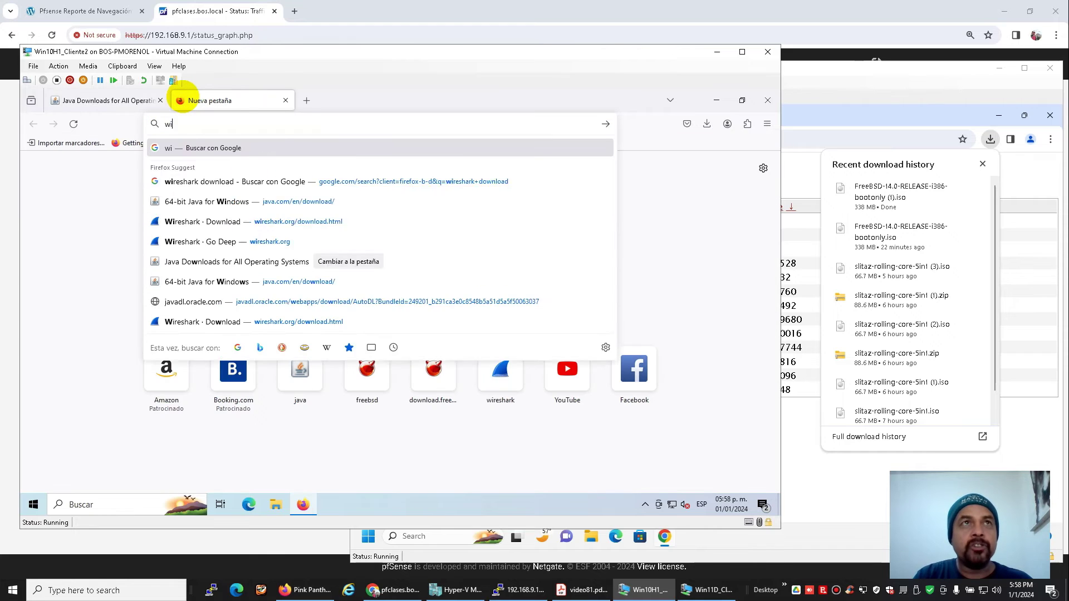
key("BackSpace")
key("BackSpace")
type("reshark")
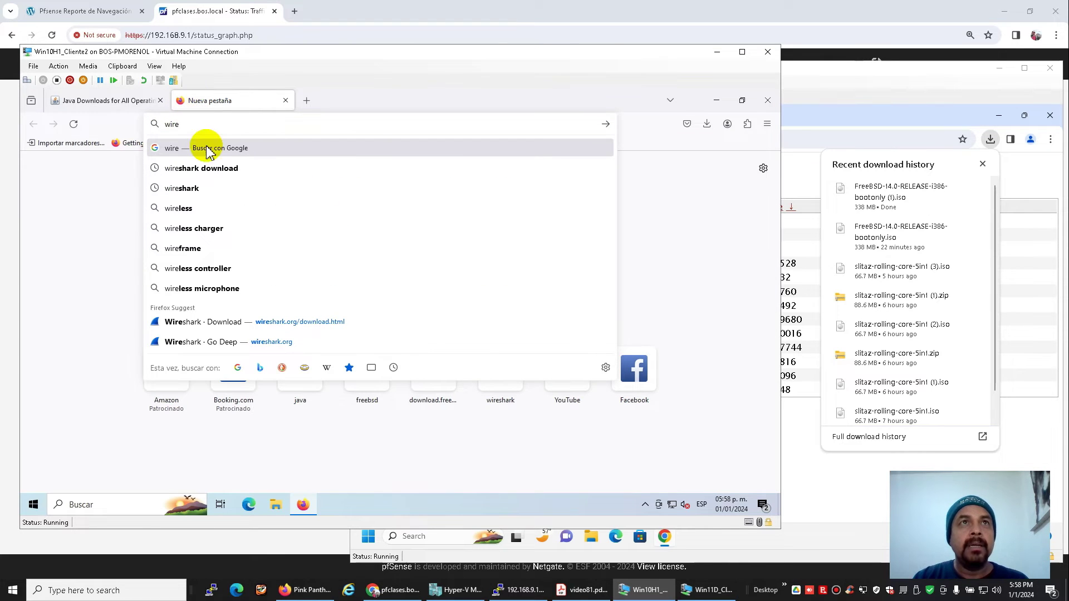
left_click(211, 168)
left_click(137, 268)
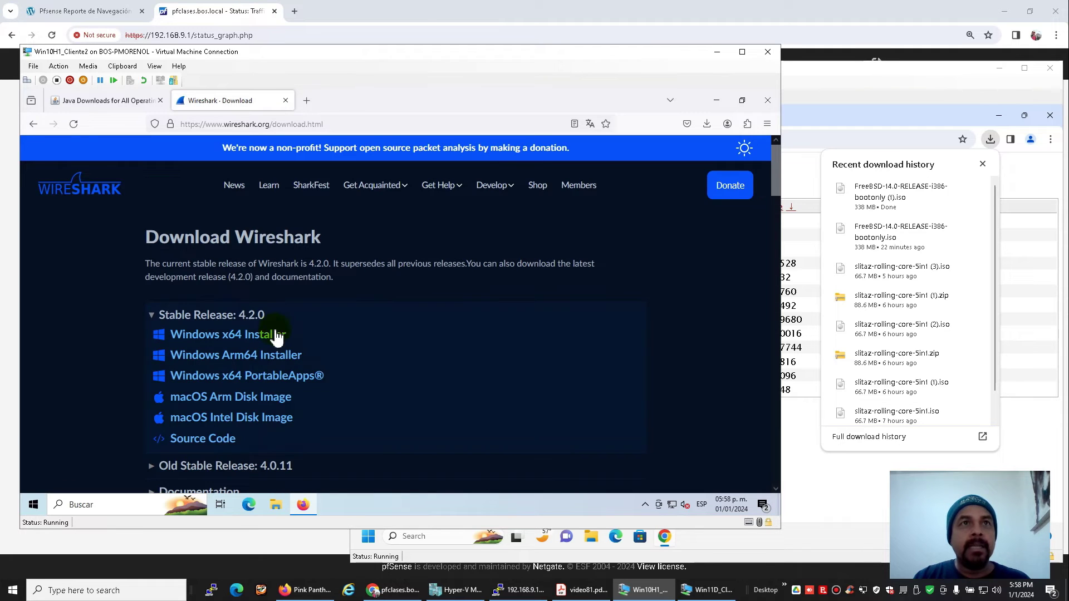
left_click(276, 335)
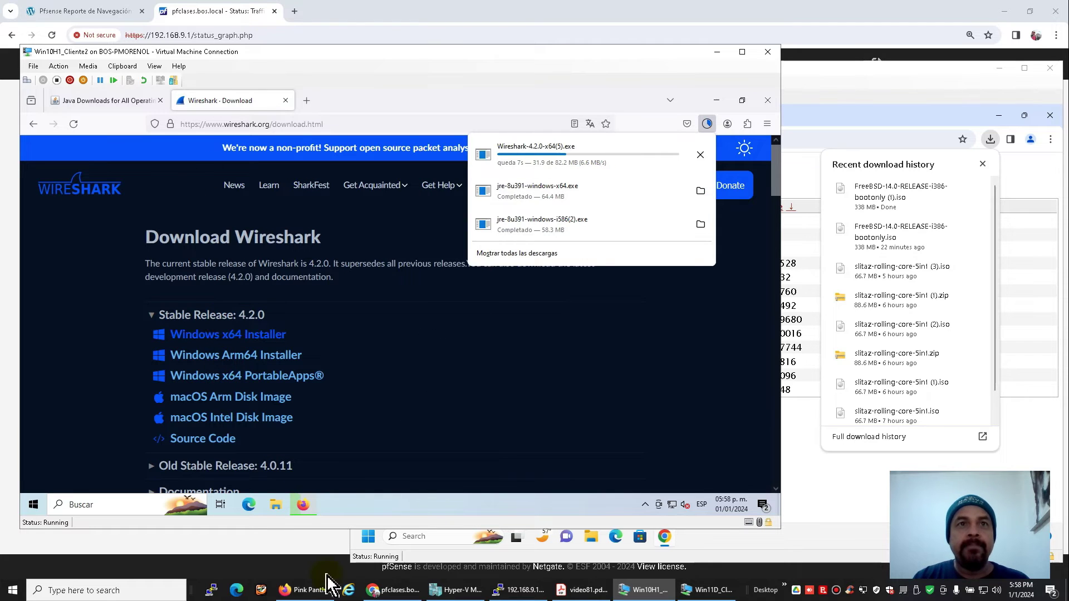
Step: Return to pfSense and switch the live traffic graph to the LAN interface
left_click(391, 590)
left_click(356, 164)
left_click(356, 187)
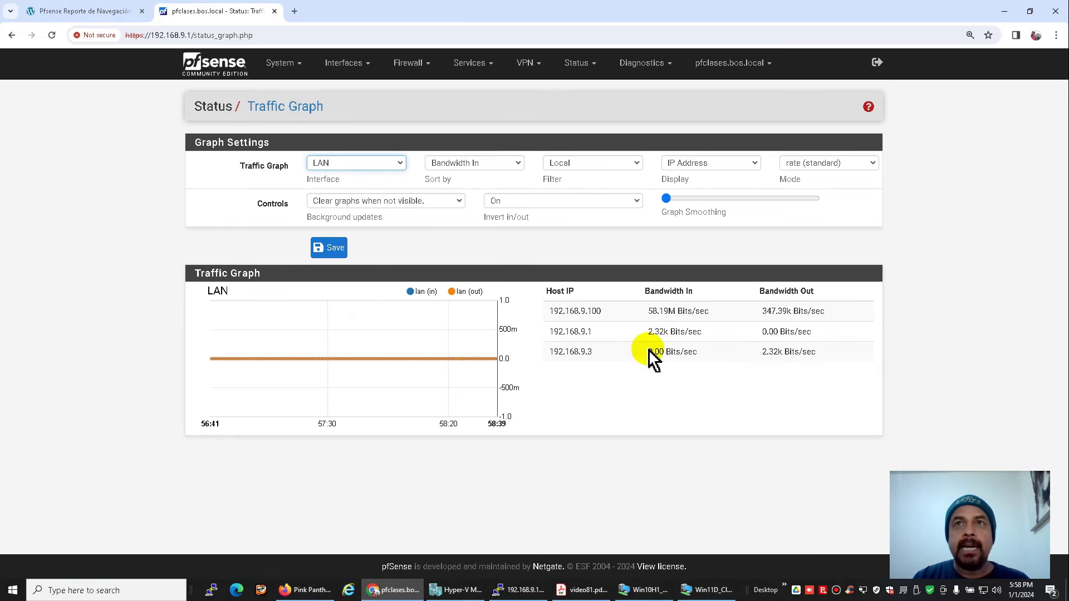
Step: Play the 50-minute Bob Esponja second-season video on YouTube in Firefox and check the LAN traffic graph in pfSense
left_click(304, 590)
scroll(305, 390, "down", 4)
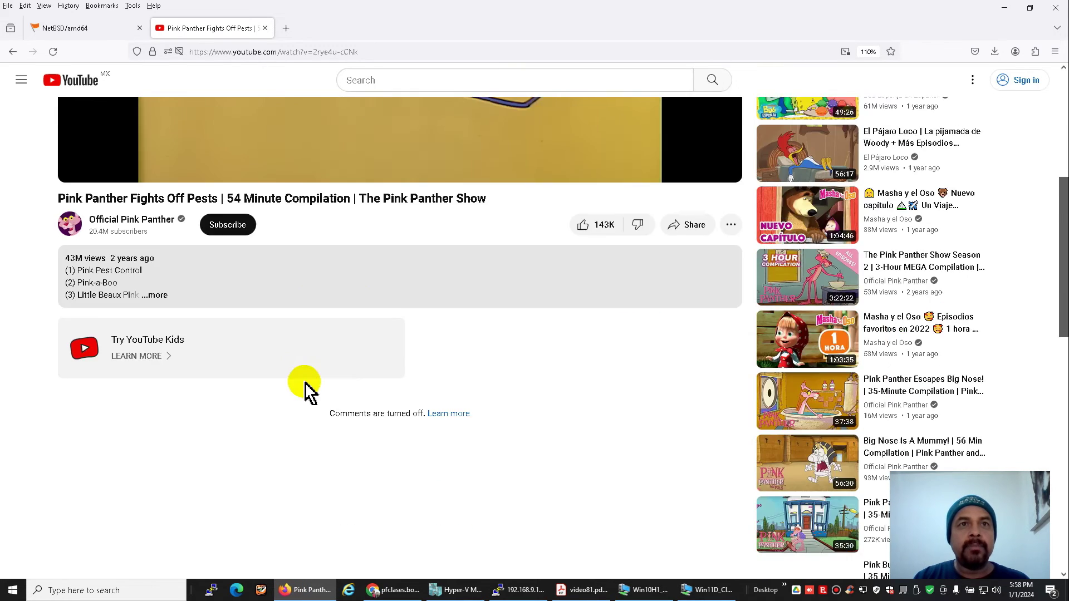
scroll(305, 390, "up", 6)
left_click(779, 412)
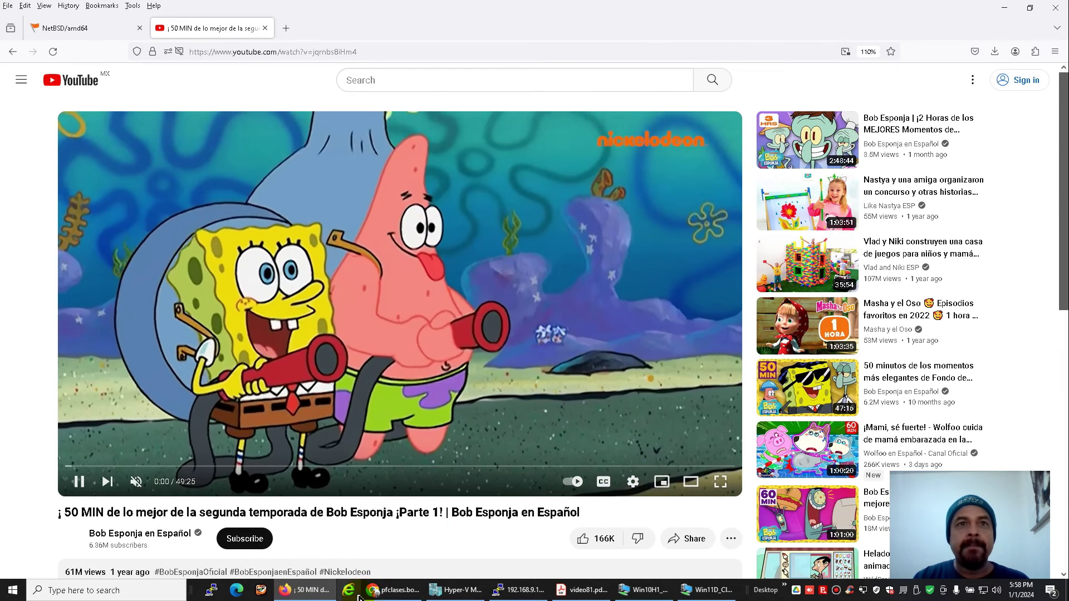
left_click(384, 589)
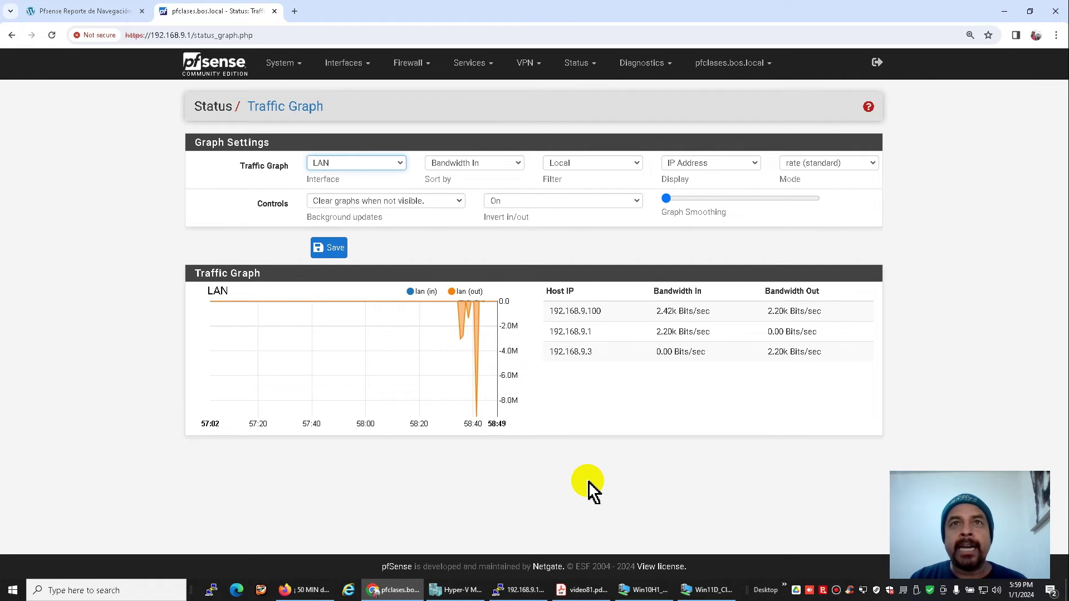
Step: Return to Firefox and pause the Bob Esponja YouTube video
left_click(310, 591)
left_click(79, 485)
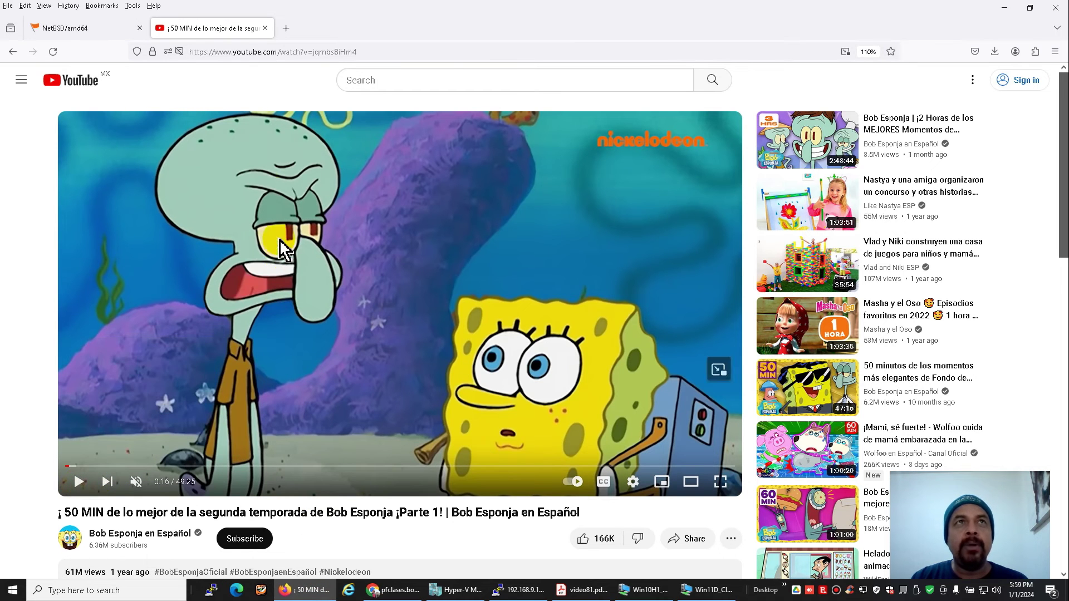
mouse_move(655, 595)
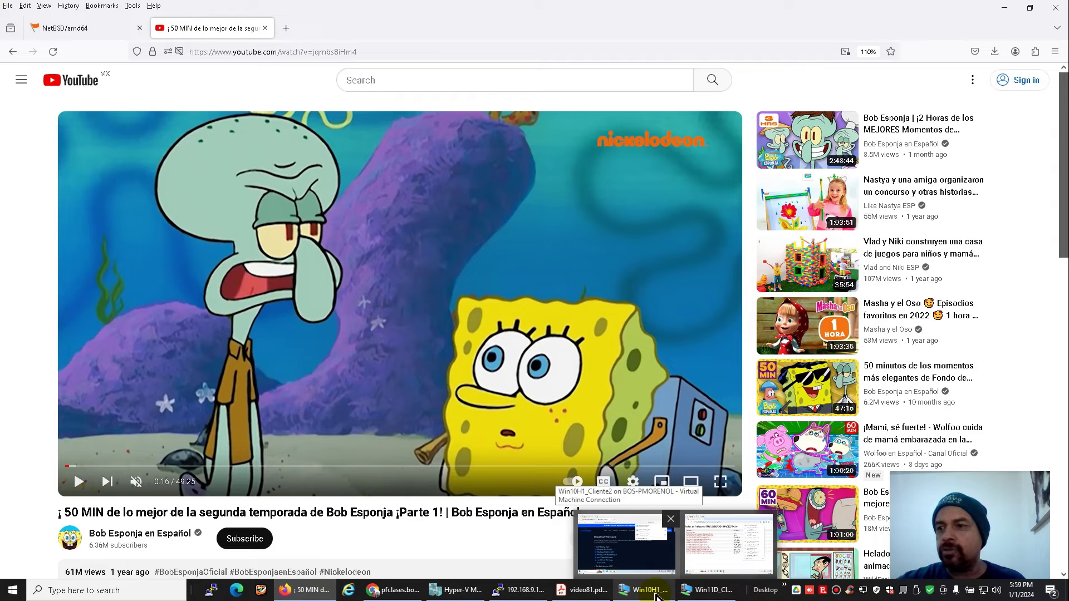
Step: Switch back to pfSense and open the BandwidthD status report
left_click(413, 594)
left_click(576, 63)
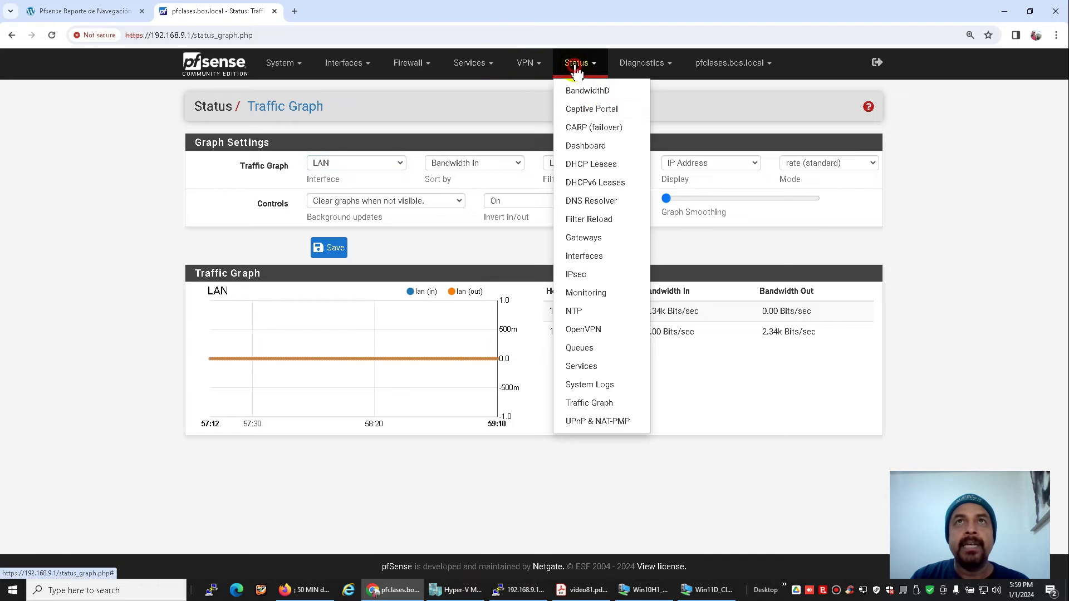
left_click(610, 94)
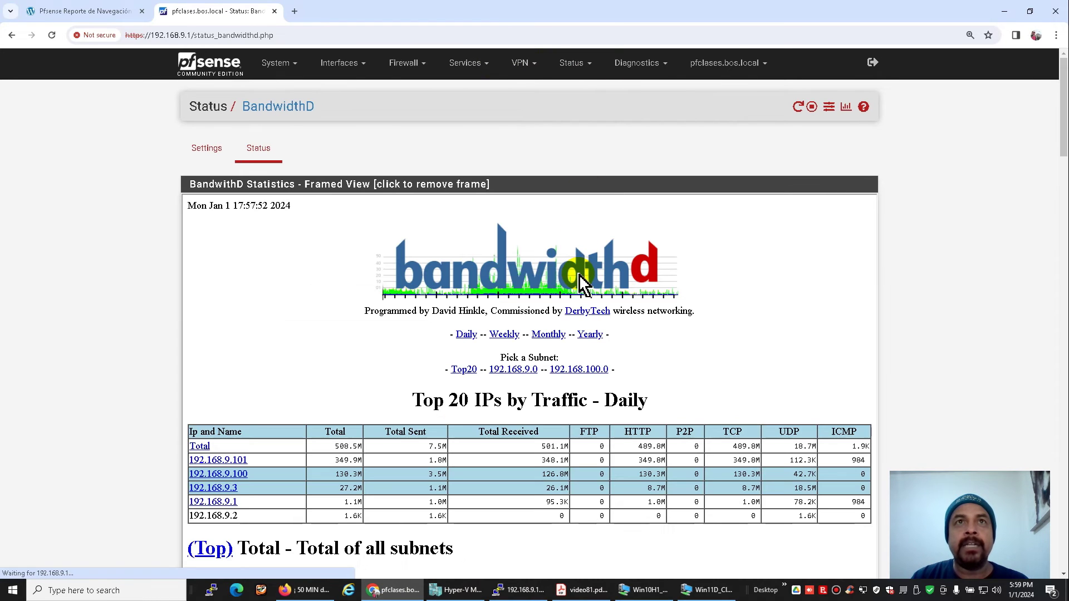